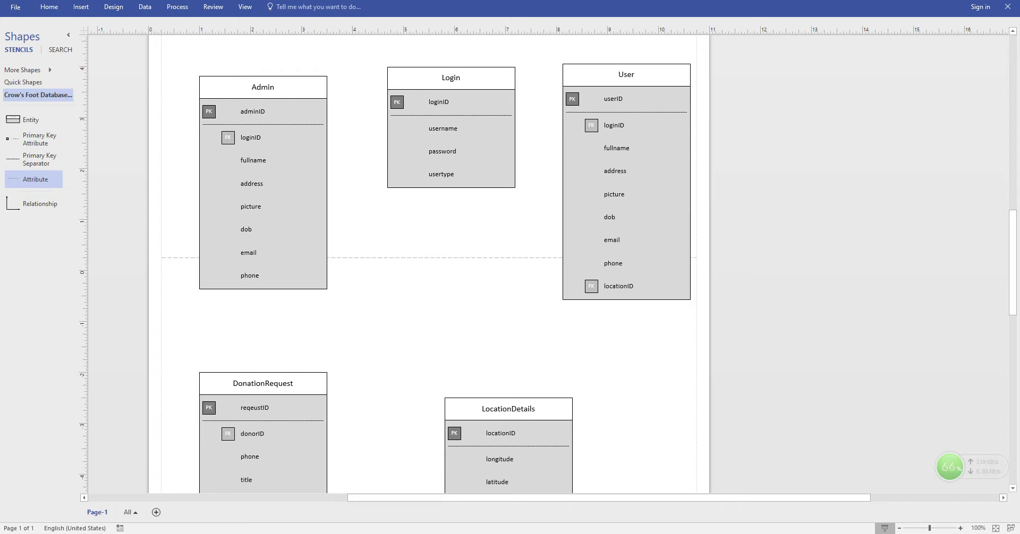
- Check the ER diagram image in the photo viewer, then examine the entity tables on the Visio page
key("alt+Tab")
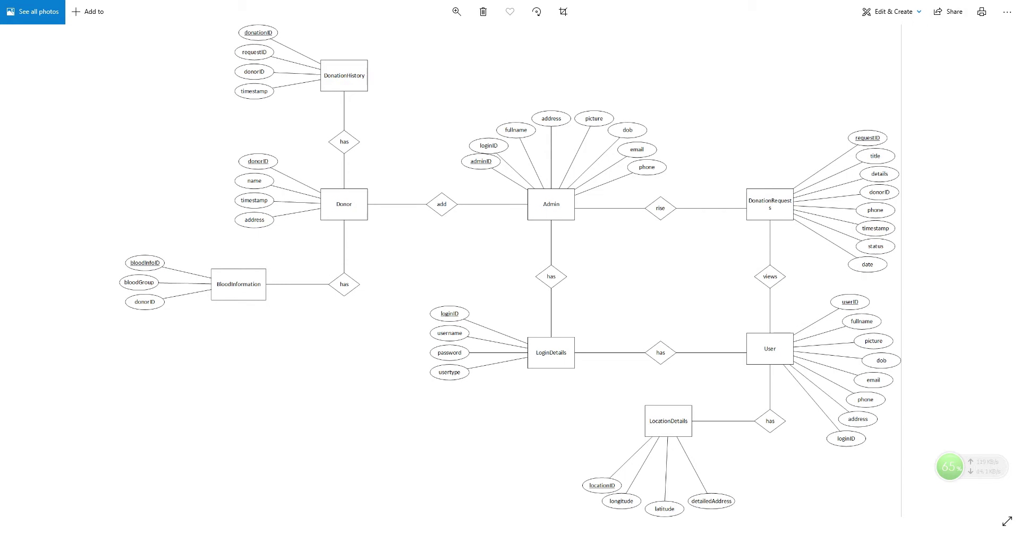
key("alt+Tab")
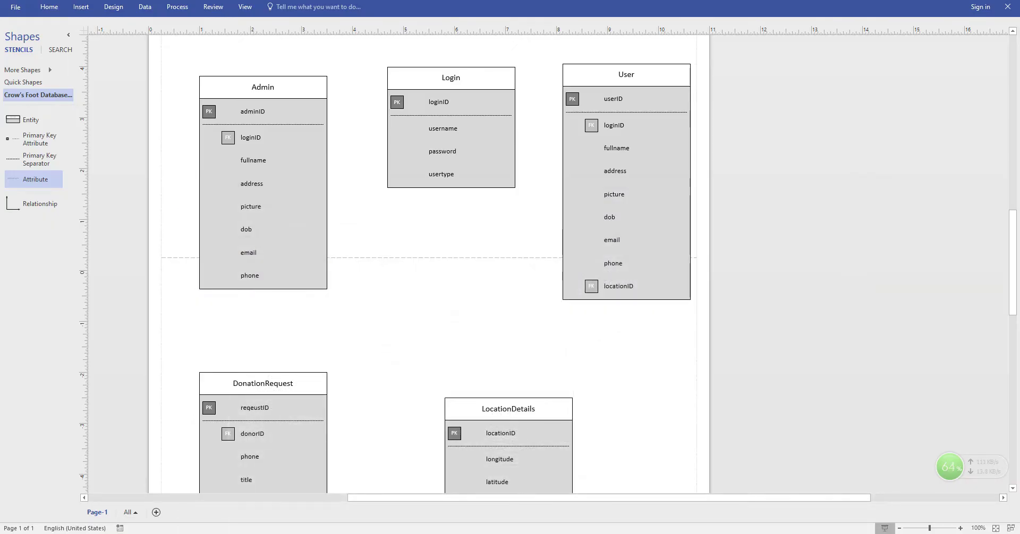
scroll(441, 266, "down", 3)
scroll(441, 266, "up", 5)
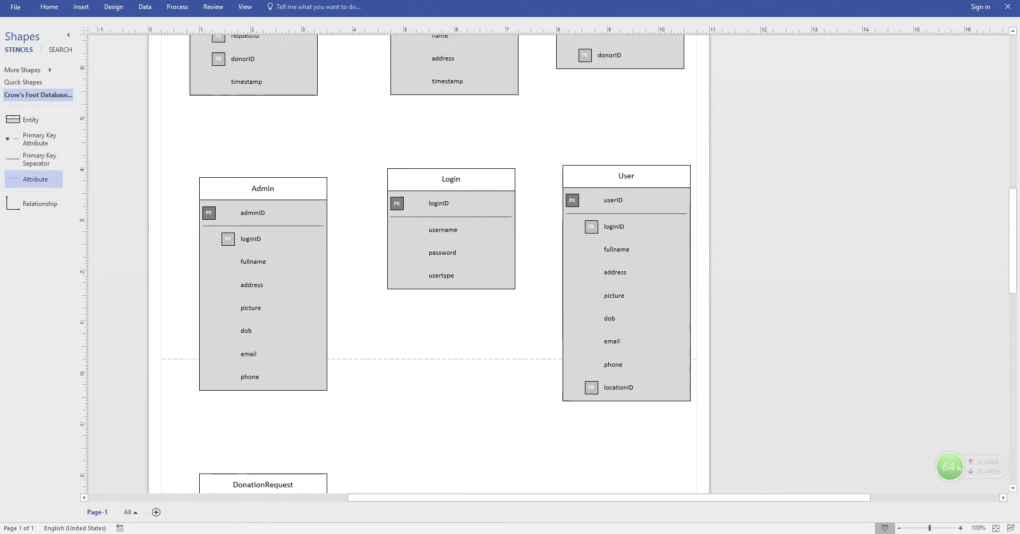
scroll(441, 265, "up", 3)
scroll(441, 287, "down", 3)
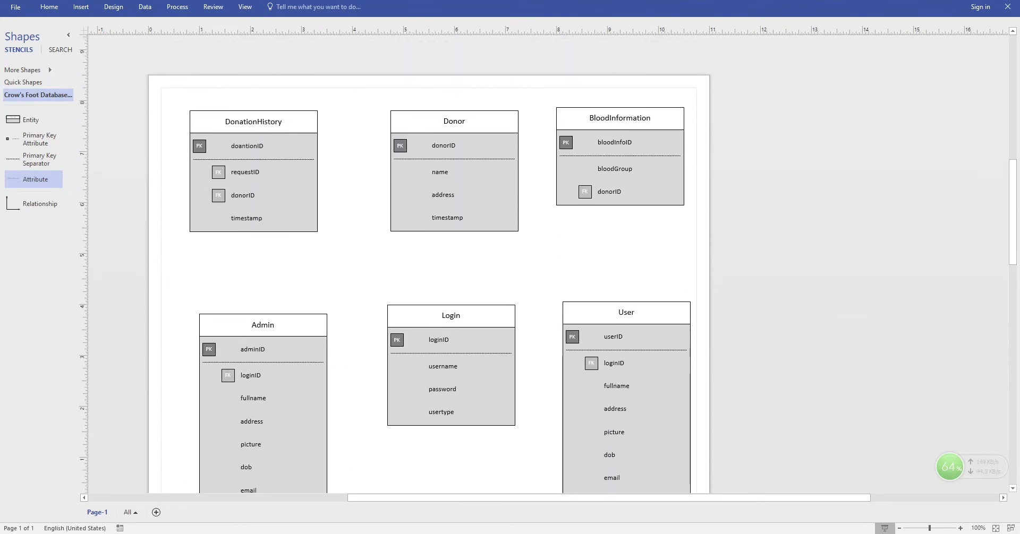
scroll(441, 286, "down", 1)
scroll(443, 228, "down", 2)
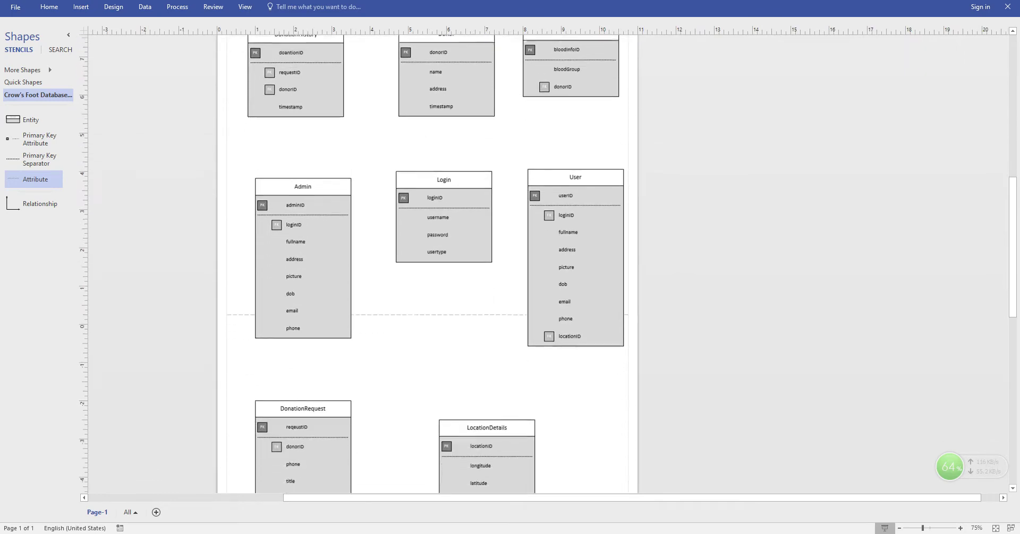
scroll(443, 228, "down", 1)
scroll(443, 224, "up", 3)
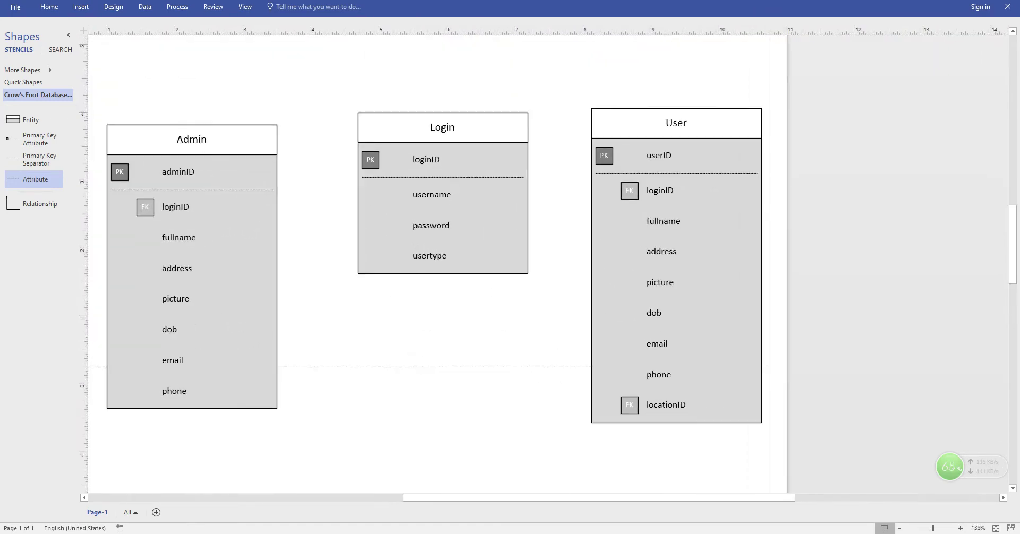
scroll(440, 266, "up", 4)
scroll(441, 260, "down", 3)
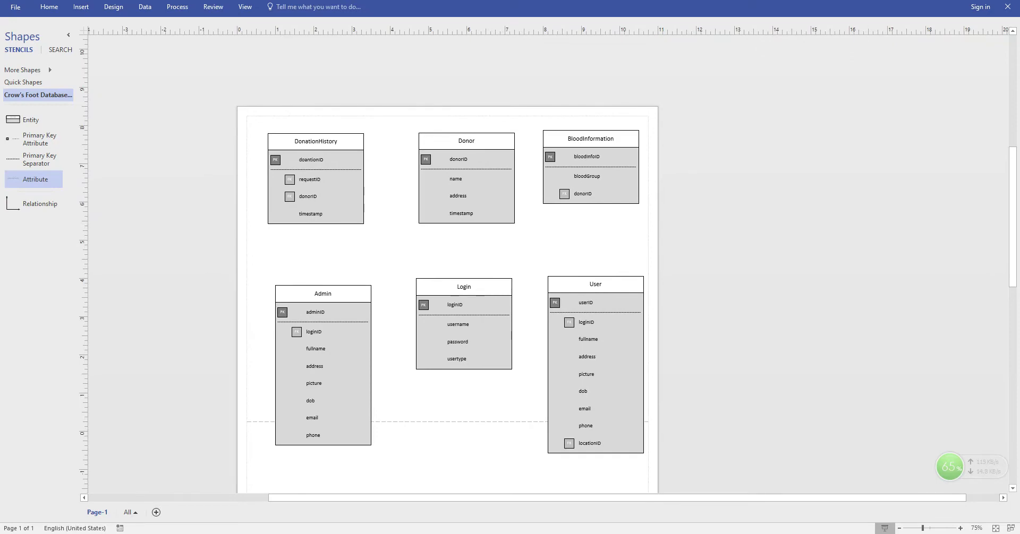
- Move the Login entity directly below BloodInformation and the User entity farther right, onto the neighbouring page tile
left_click_drag(464, 286, 801, 247)
scroll(694, 268, "down", 4)
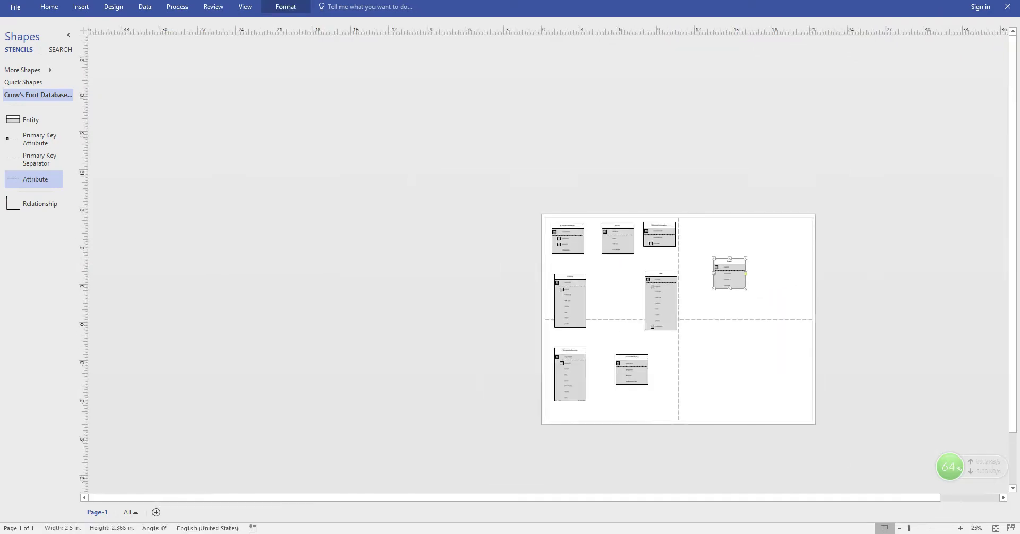
scroll(684, 265, "up", 4)
left_click_drag(630, 318, 885, 319)
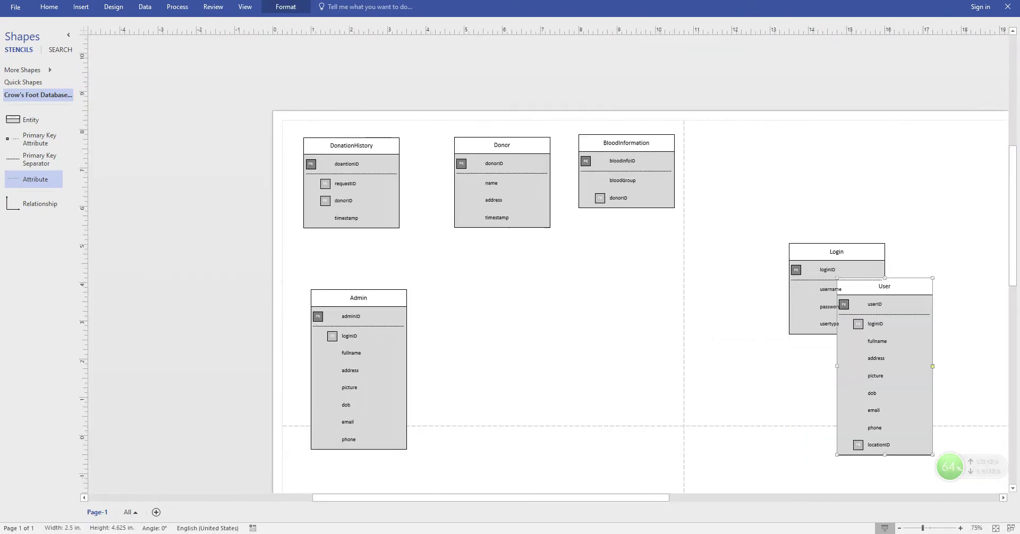
left_click_drag(828, 260, 618, 250)
scroll(618, 251, "down", 2)
left_click(728, 255)
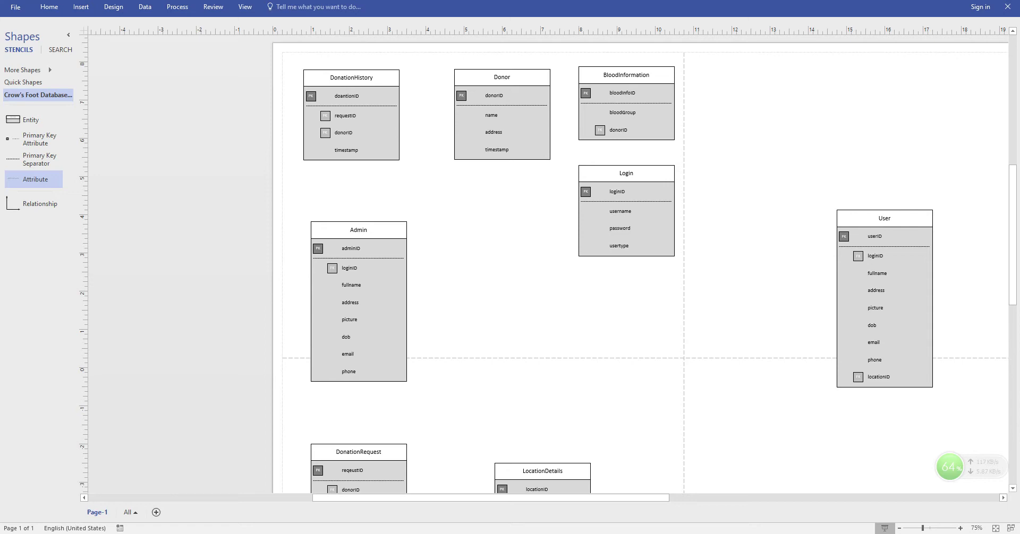
- Connect Login's loginID primary key to Admin's loginID foreign key with a Relationship connector, placing its vertical segment nearer Admin
left_click_drag(38, 203, 579, 191)
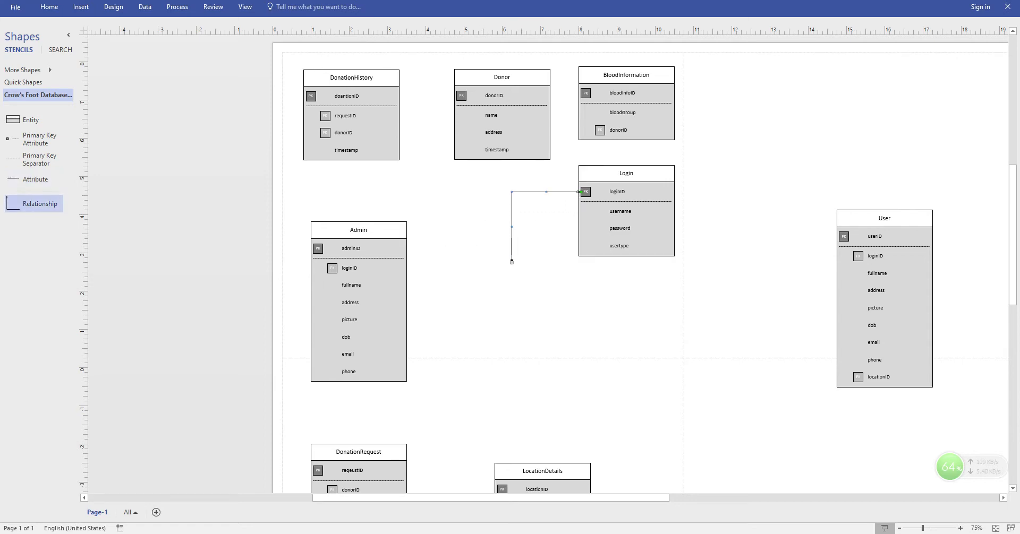
left_click_drag(511, 262, 405, 268)
left_click_drag(561, 230, 488, 230)
- Set the begin symbol of the Admin–Login relationship to 1 and only 1
scroll(568, 203, "up", 4)
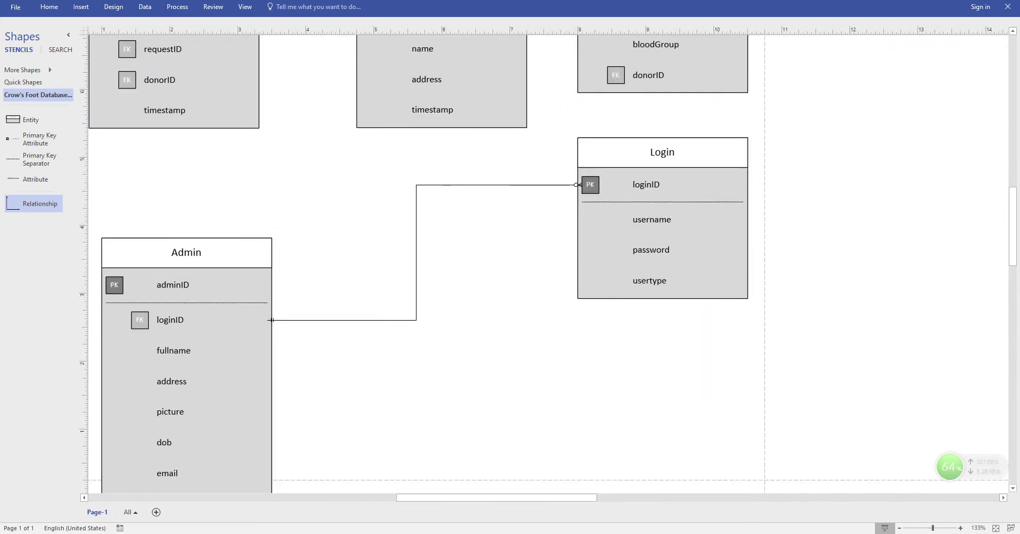
scroll(568, 203, "left", 2)
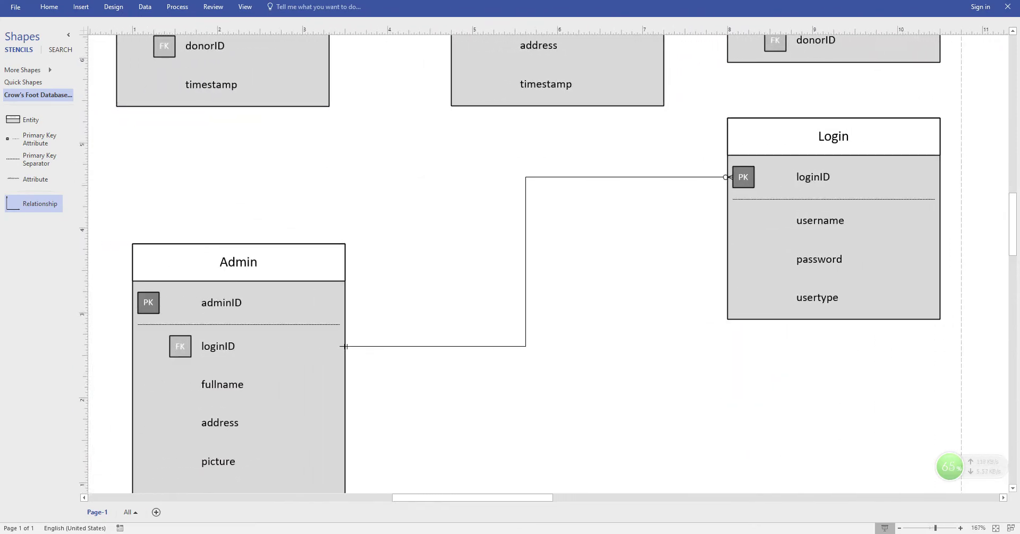
right_click(526, 200)
mouse_move(566, 223)
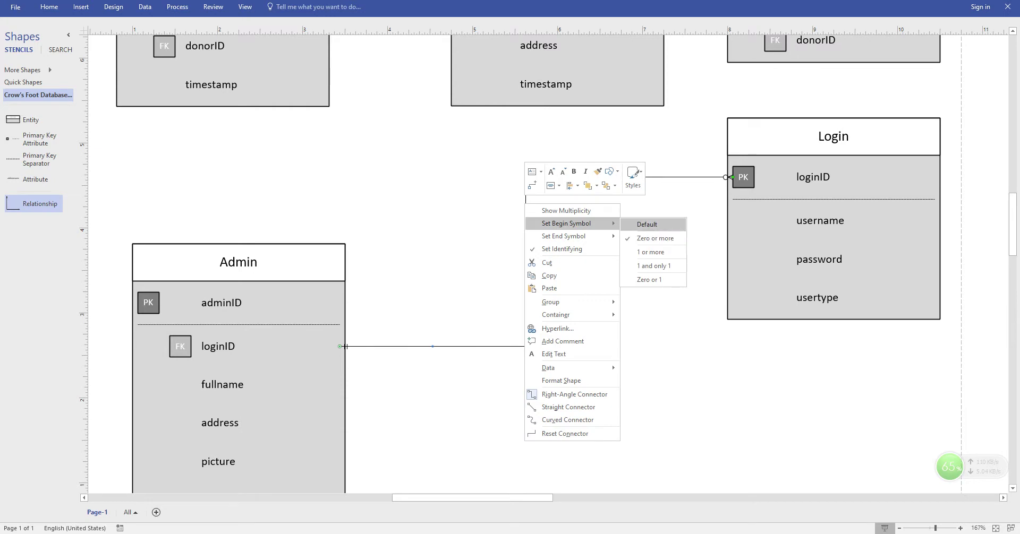
left_click(653, 265)
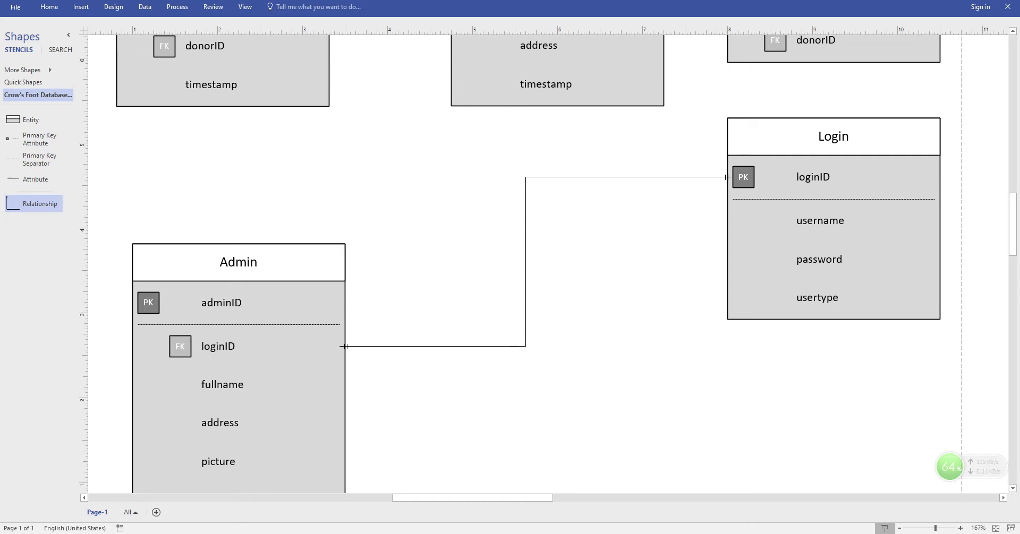
- Connect Login's loginID to User's loginID foreign key with a Relationship connector, routing its vertical segment midway between the two entities
scroll(547, 263, "right", 10)
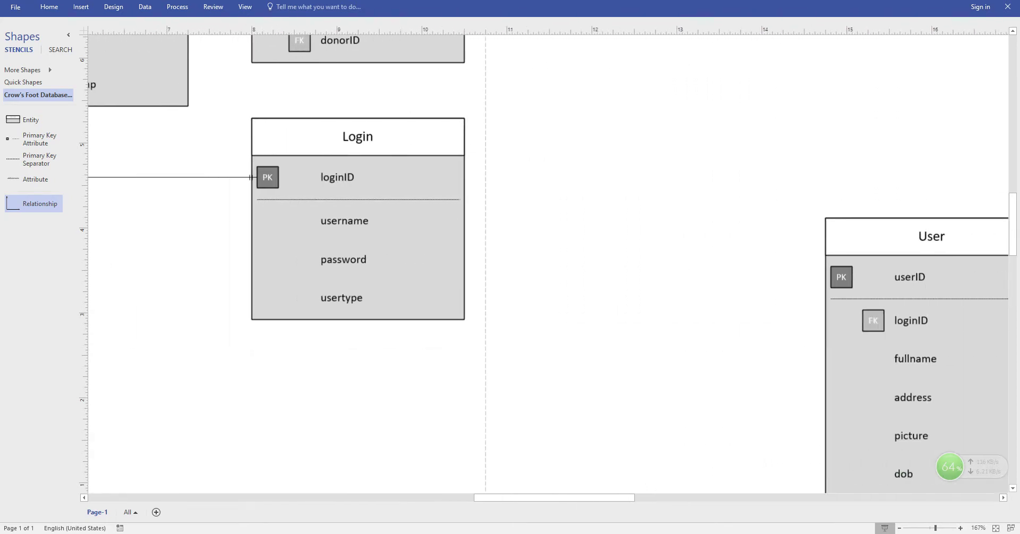
left_click_drag(34, 203, 492, 265)
left_click_drag(450, 224, 326, 177)
left_click_drag(535, 302, 694, 320)
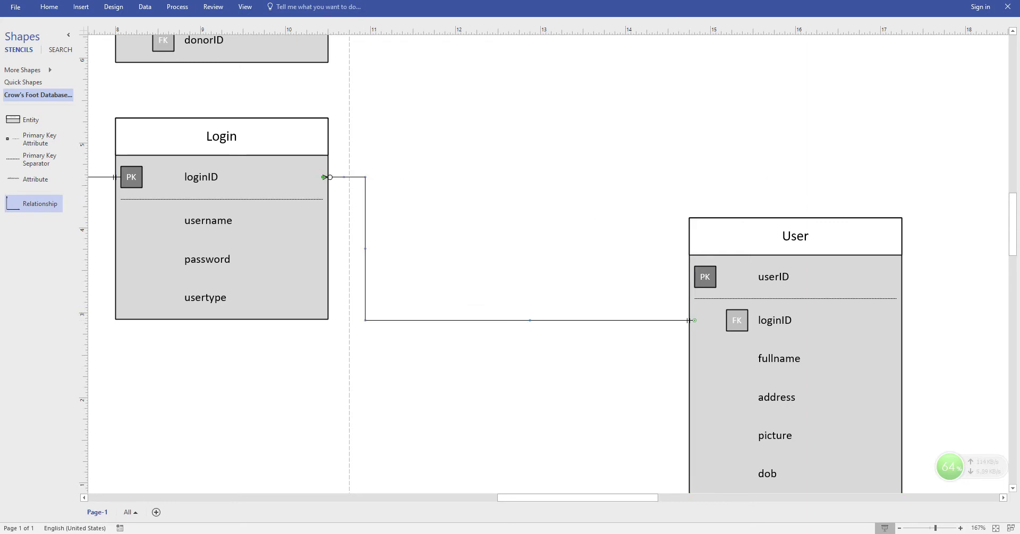
left_click_drag(365, 249, 514, 248)
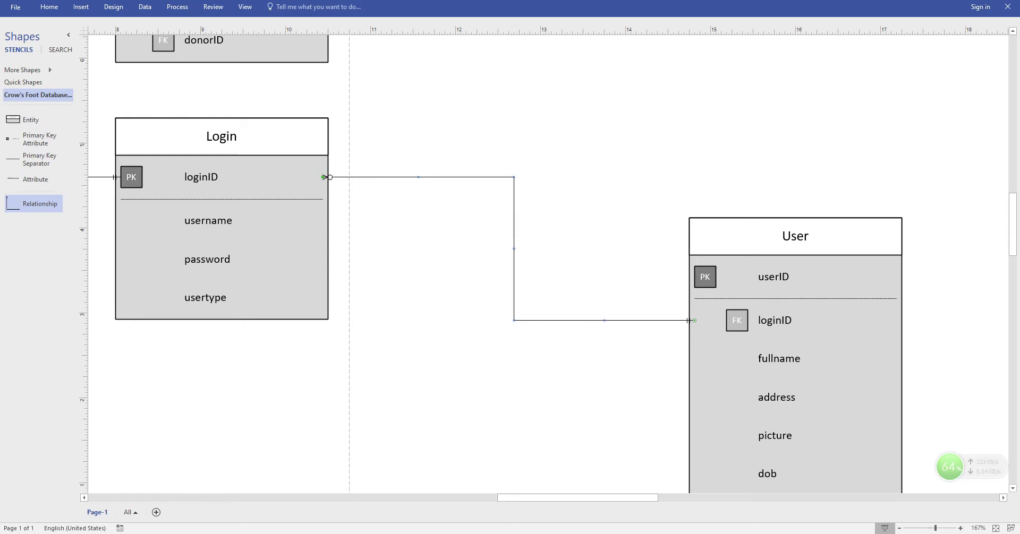
- Set both the begin and end symbols of the Login–User relationship to 1 and only 1
right_click(588, 320)
mouse_move(632, 102)
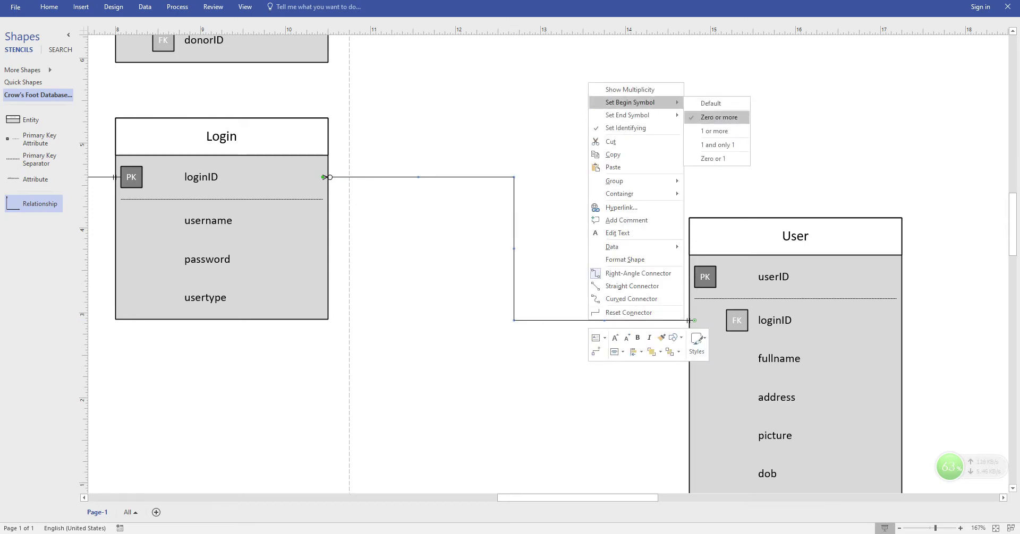
left_click(717, 144)
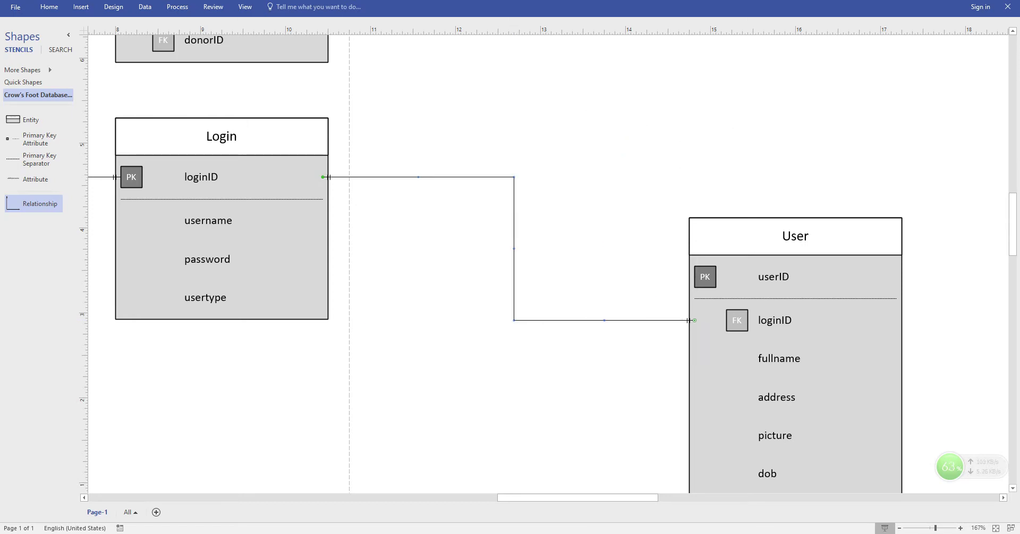
right_click(693, 320)
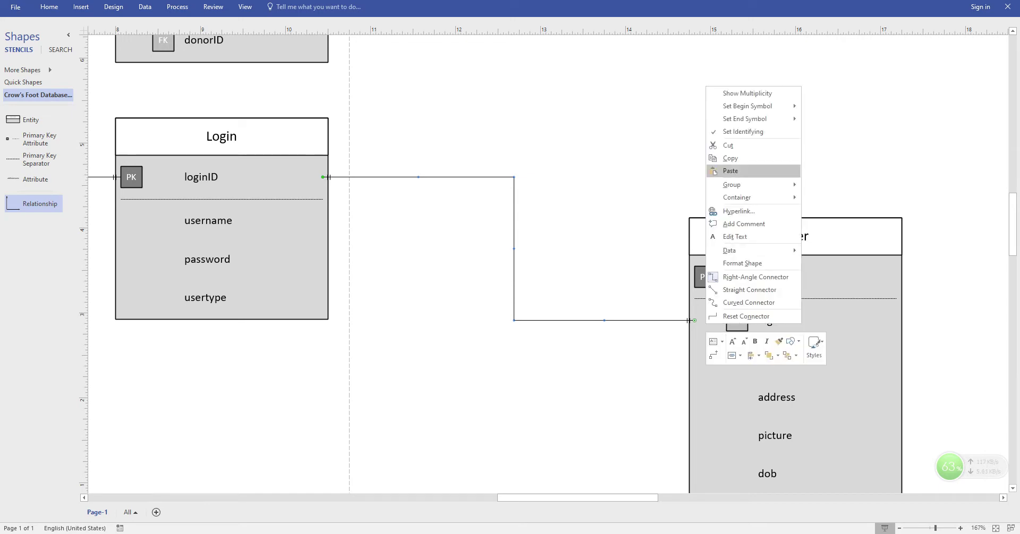
mouse_move(745, 118)
left_click(834, 161)
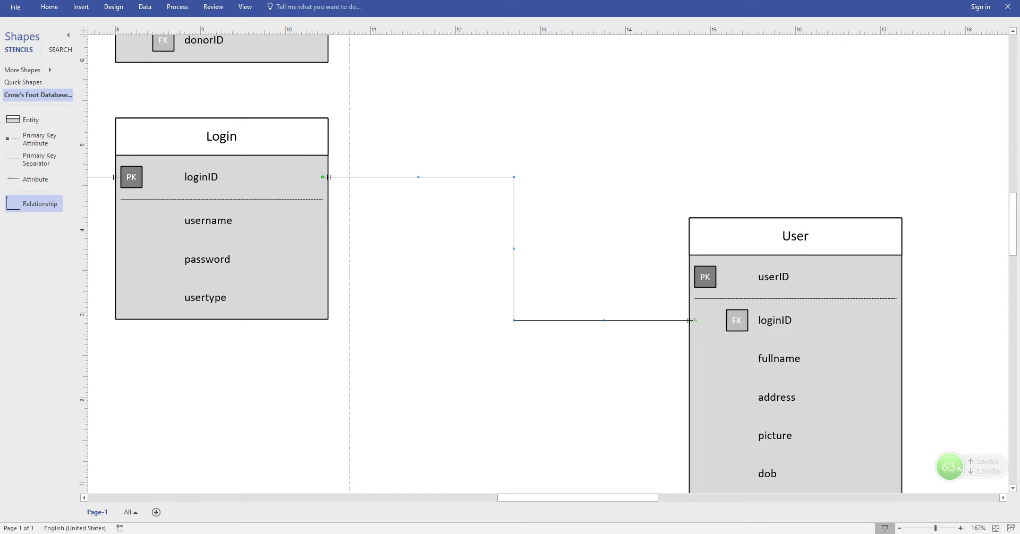
- Move the Admin and User entities closer to Login and recentre the vertical segments of their connectors
scroll(631, 189, "down", 2)
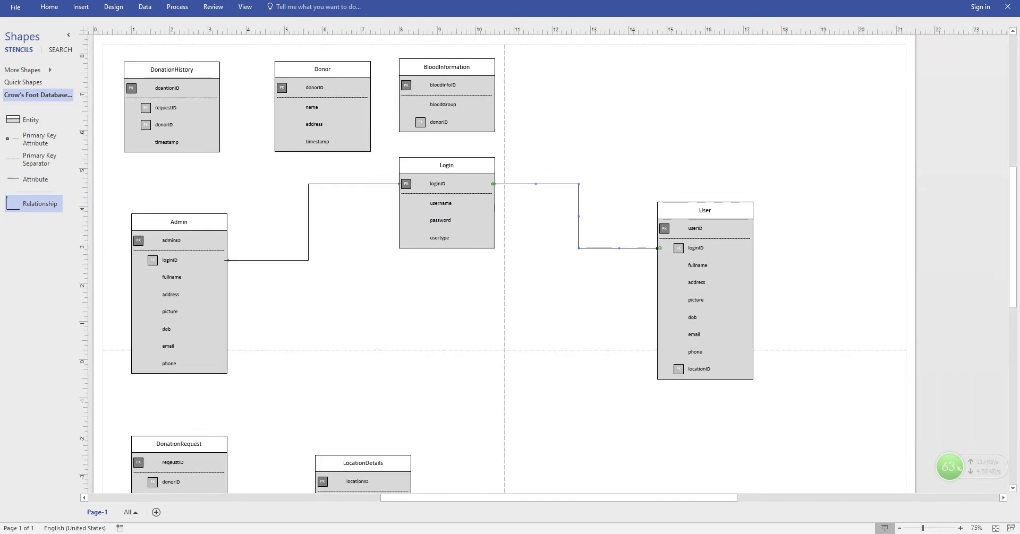
left_click_drag(177, 222, 237, 220)
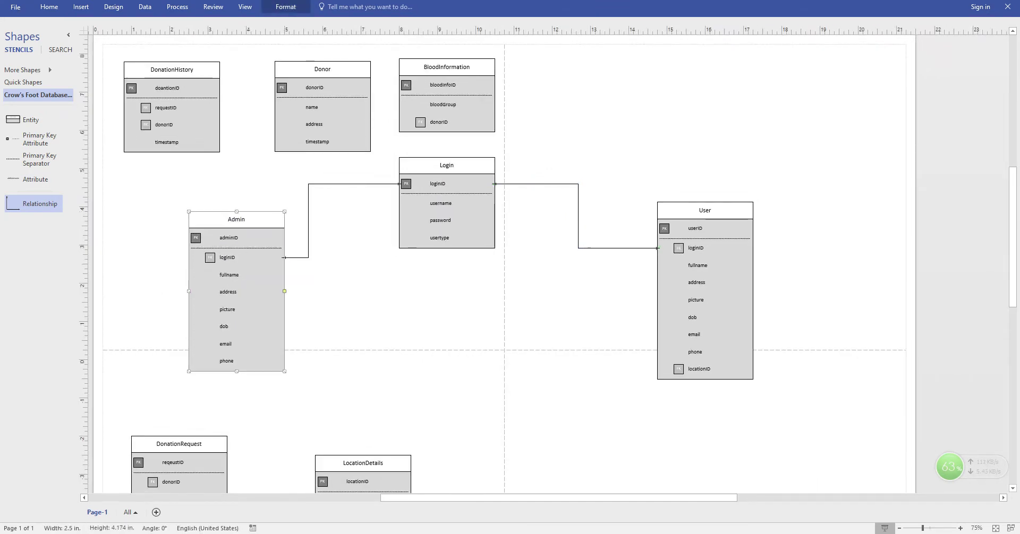
left_click_drag(308, 220, 341, 220)
left_click_drag(705, 211, 657, 208)
left_click(578, 215)
left_click_drag(579, 214, 538, 214)
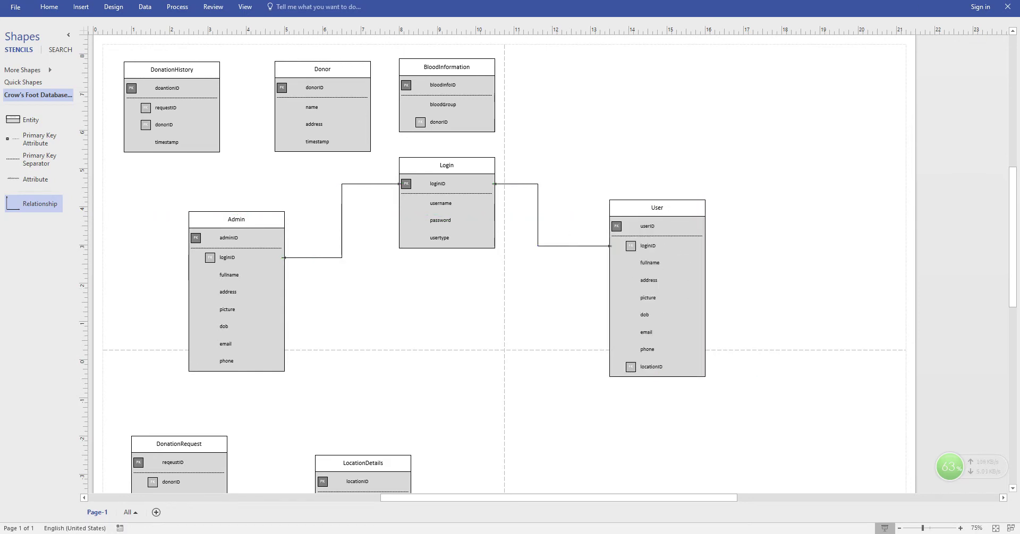
- Move the Donor entity to the left of Admin, beyond the current page edge
scroll(547, 260, "left", 5)
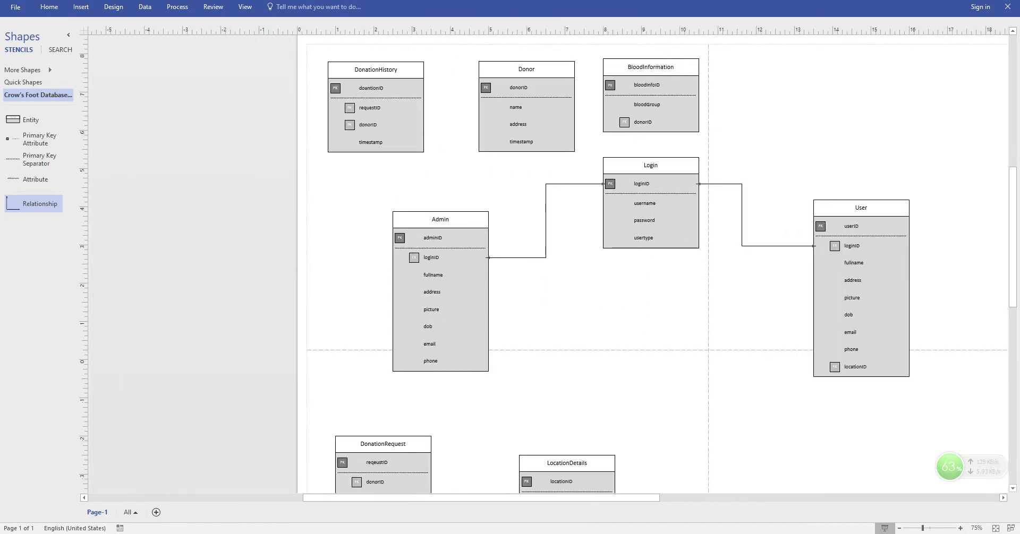
left_click_drag(526, 69, 235, 235)
scroll(224, 310, "up", 3)
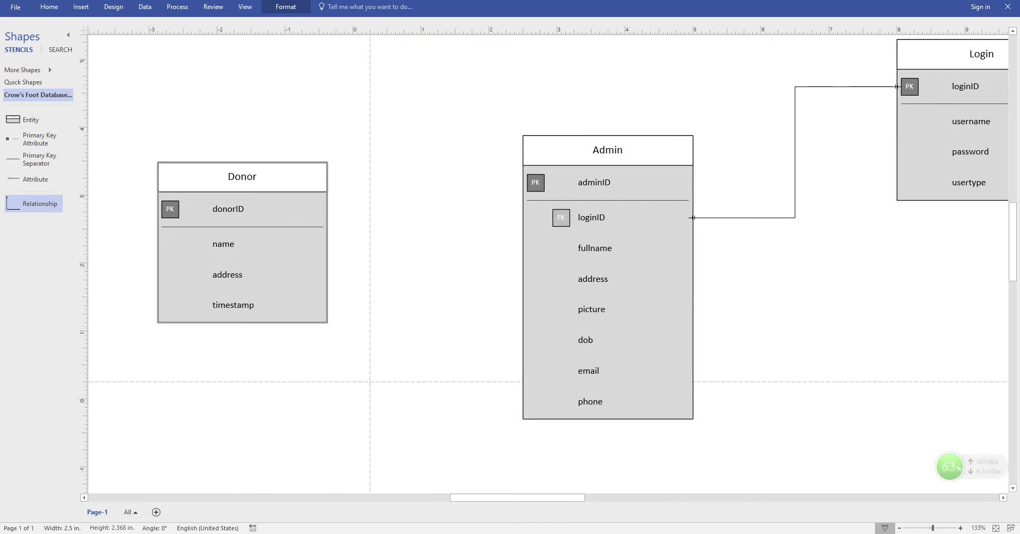
- Add an addedBy attribute after timestamp in the Donor entity and set it as a foreign key
left_click(318, 305)
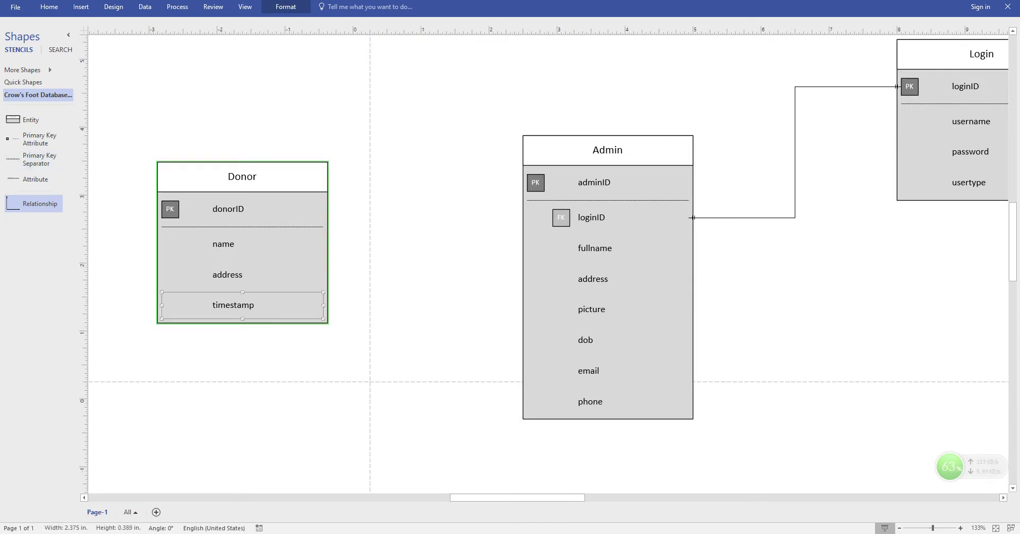
right_click(326, 306)
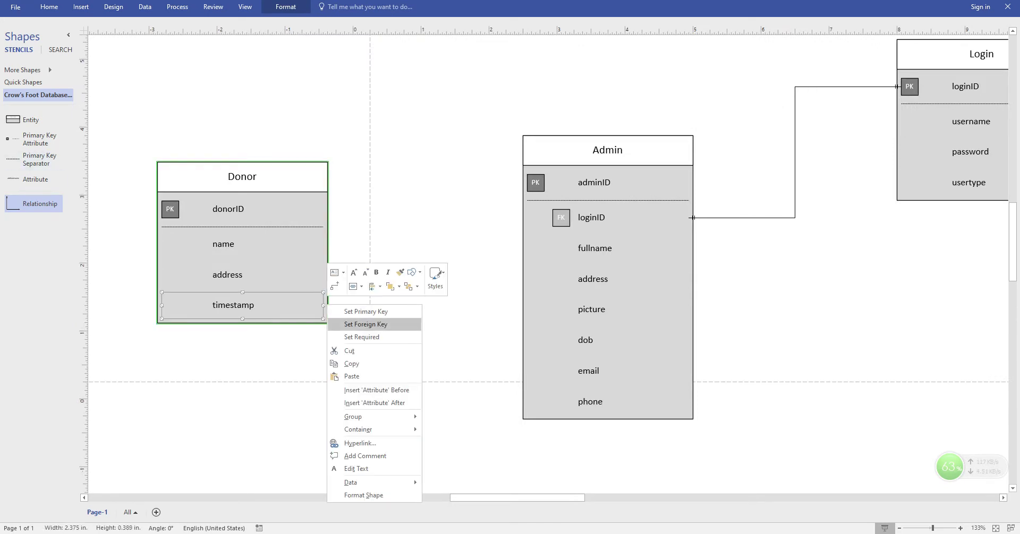
left_click(373, 403)
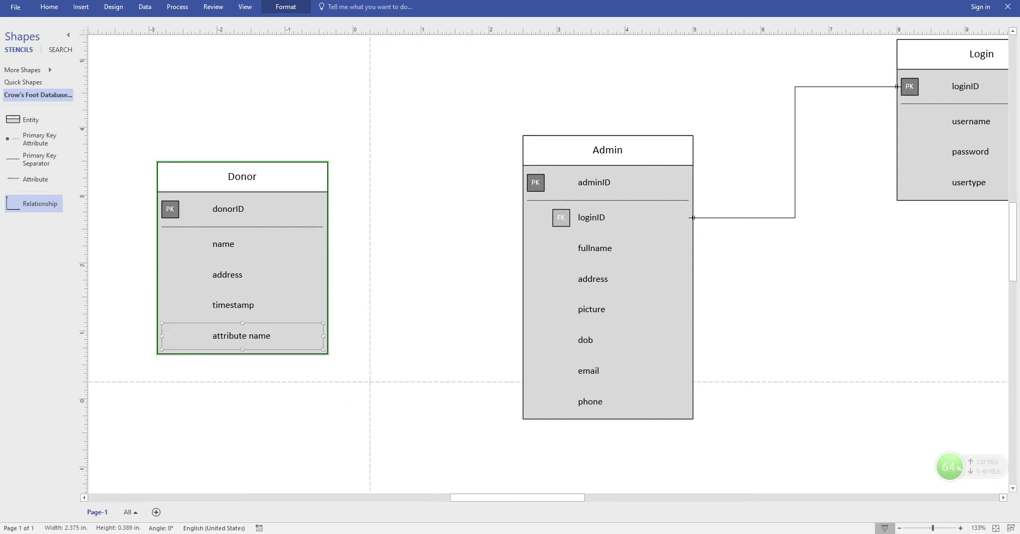
type("add")
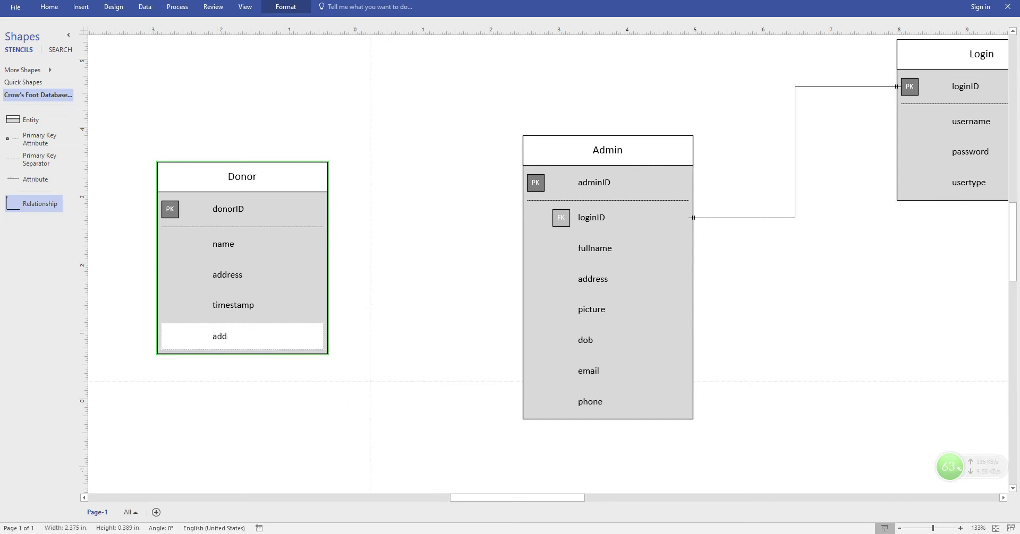
type("edBy")
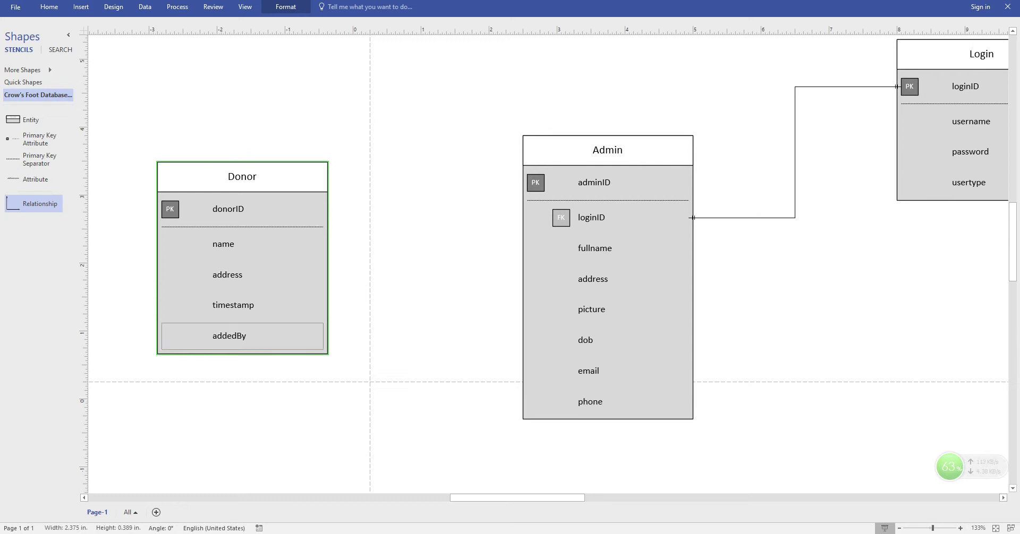
right_click(325, 339)
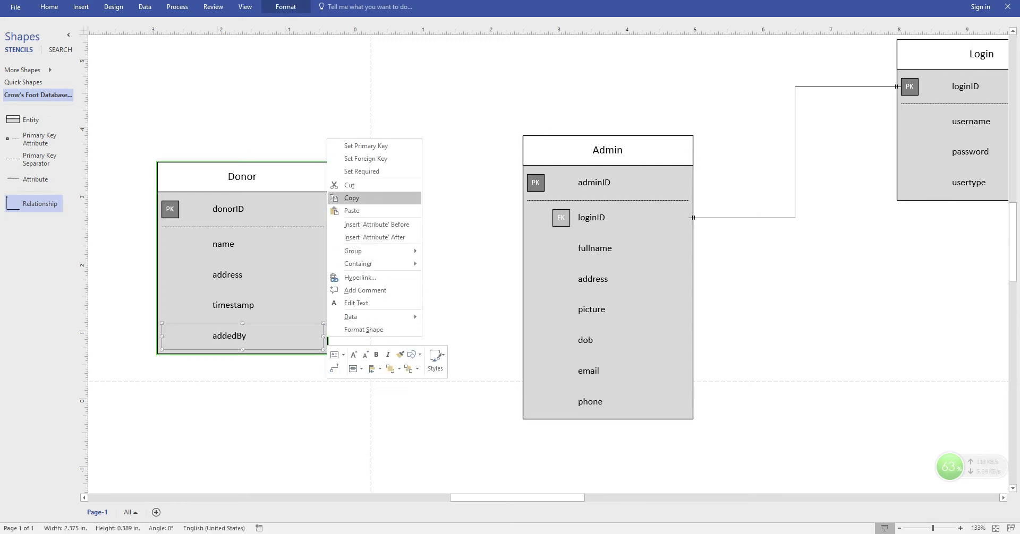
left_click(366, 158)
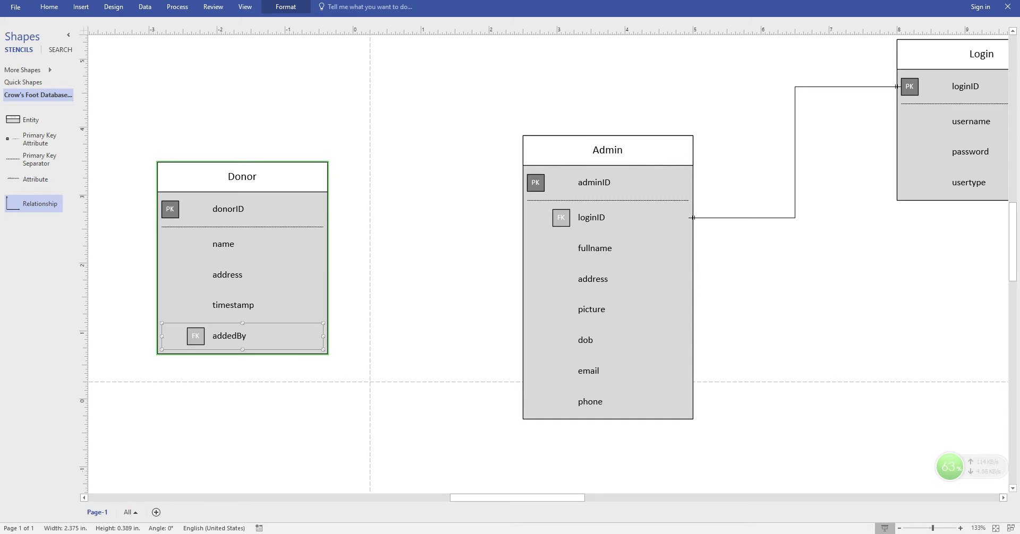
- Connect Admin's adminID to Donor's addedBy with a relationship and route its vertical segment midway between the two entities
left_click_drag(34, 204, 463, 242)
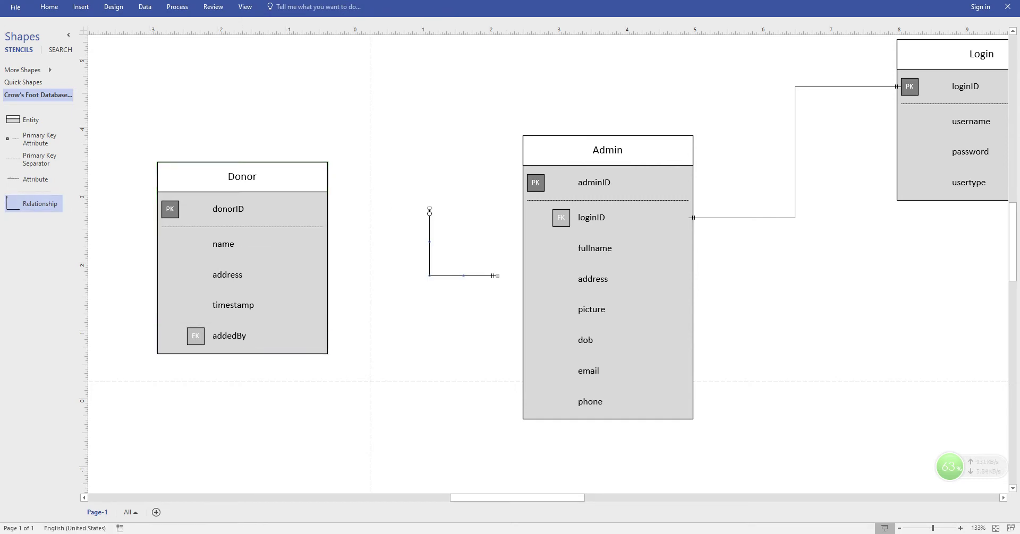
left_click_drag(429, 208, 521, 183)
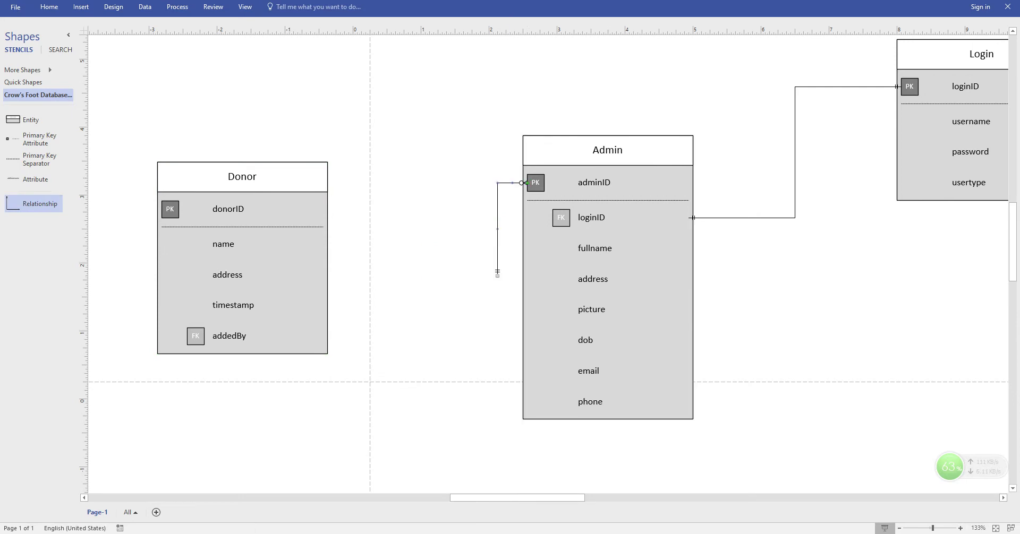
left_click_drag(361, 348, 323, 337)
left_click_drag(494, 259, 420, 260)
- Set both the begin and end symbols of the Donor–Admin relationship to Zero or more
right_click(421, 239)
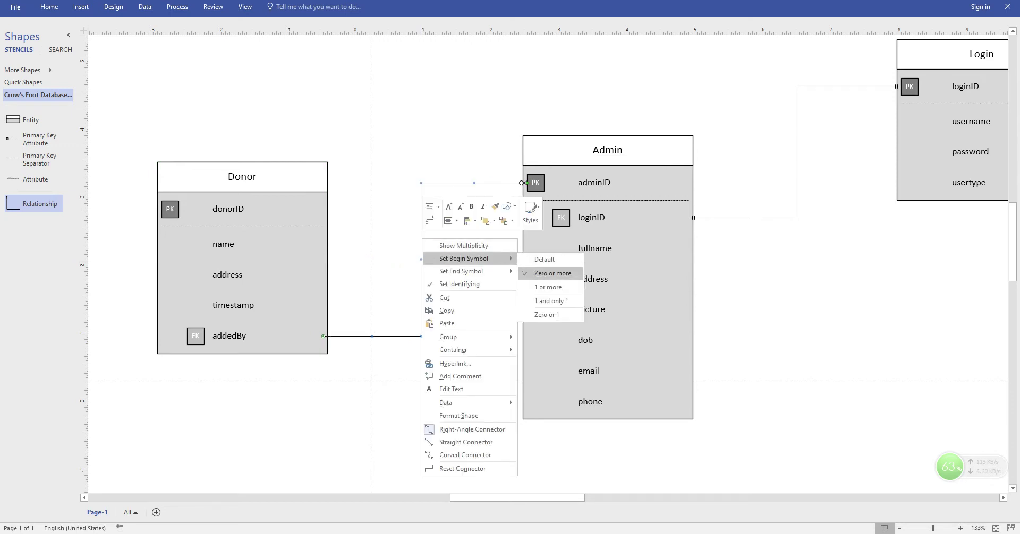
left_click(547, 273)
right_click(422, 275)
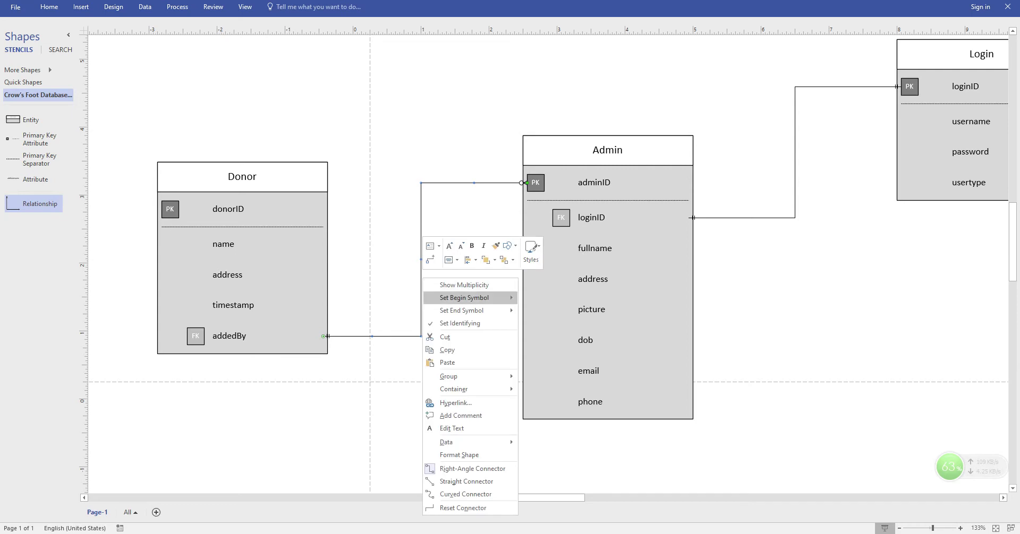
mouse_move(468, 310)
left_click(553, 325)
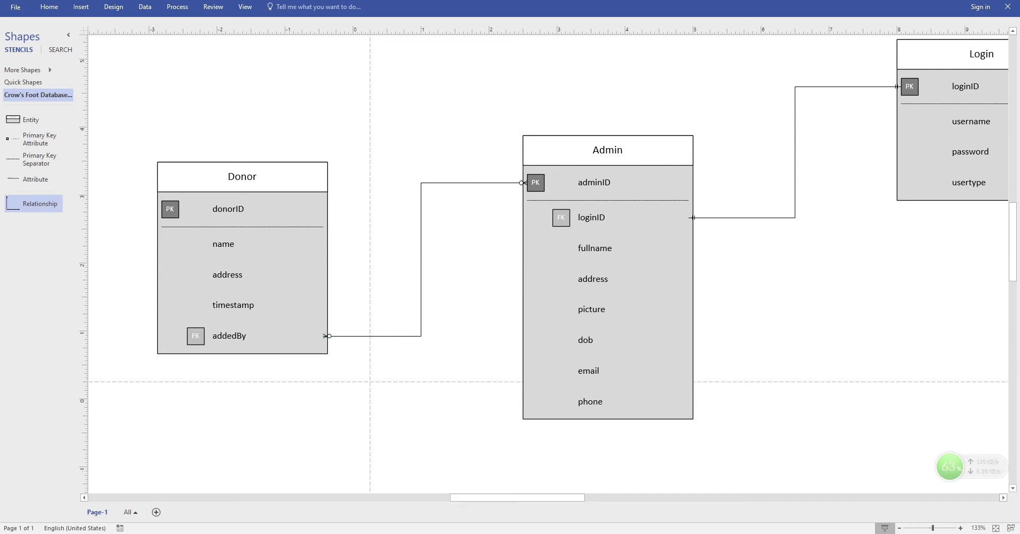
right_click(421, 307)
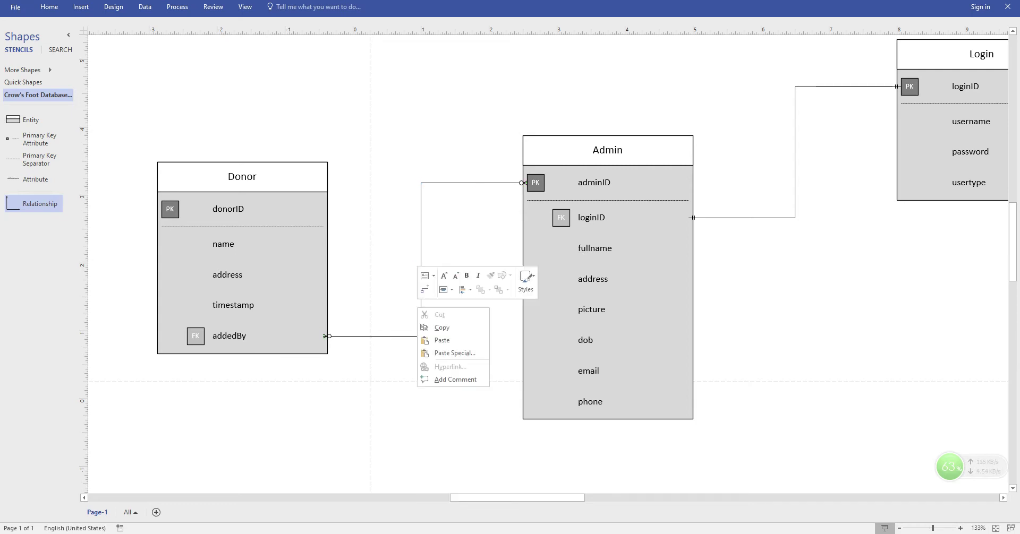
key("Escape")
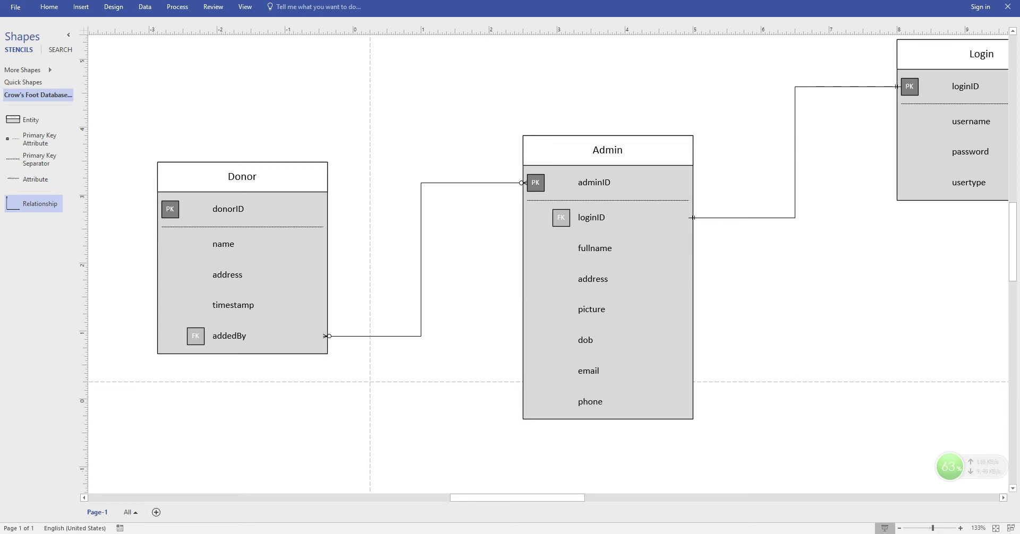
- Change both the end and begin symbols of the Donor–Admin relationship to 1 or more
right_click(525, 183)
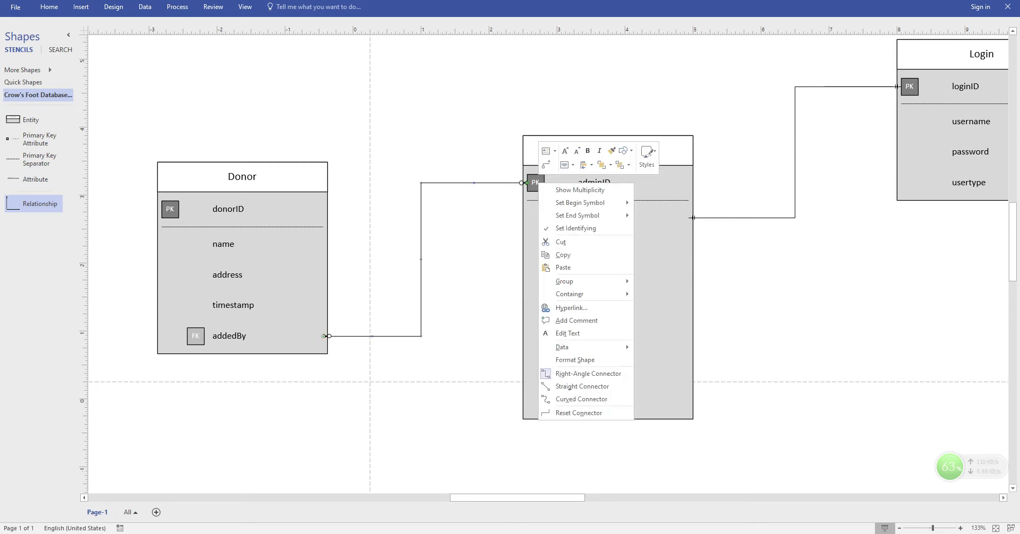
mouse_move(579, 203)
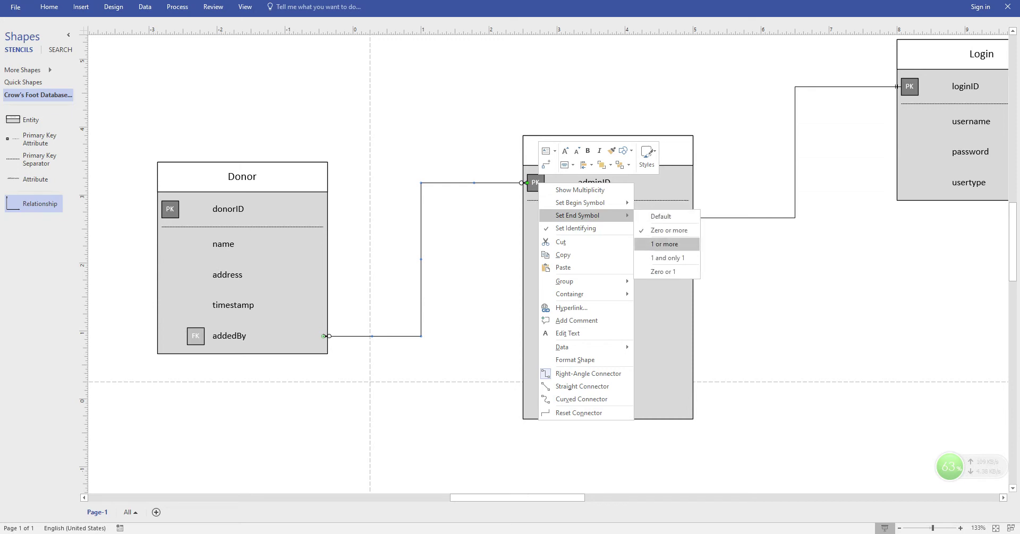
left_click(664, 243)
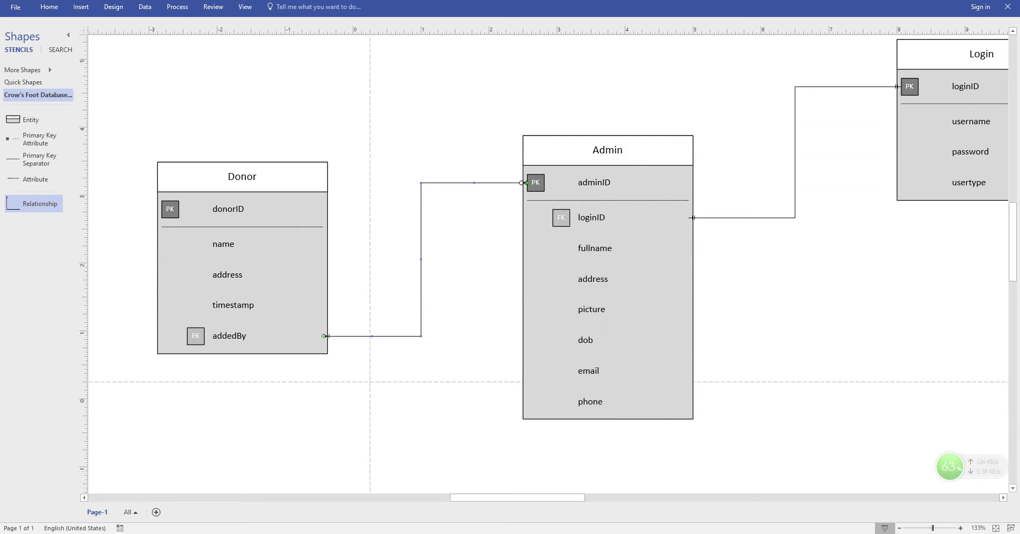
right_click(537, 181)
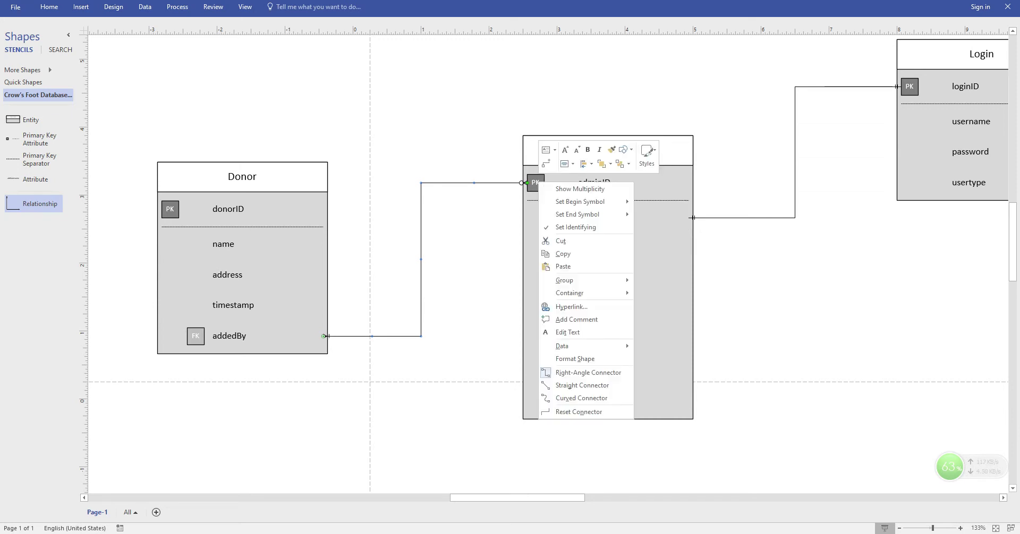
mouse_move(584, 202)
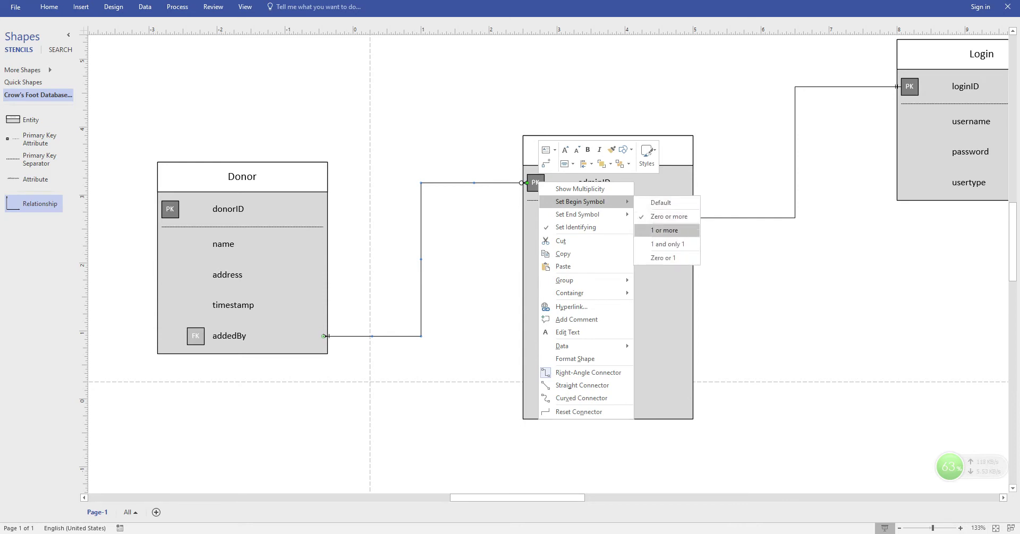
left_click(663, 230)
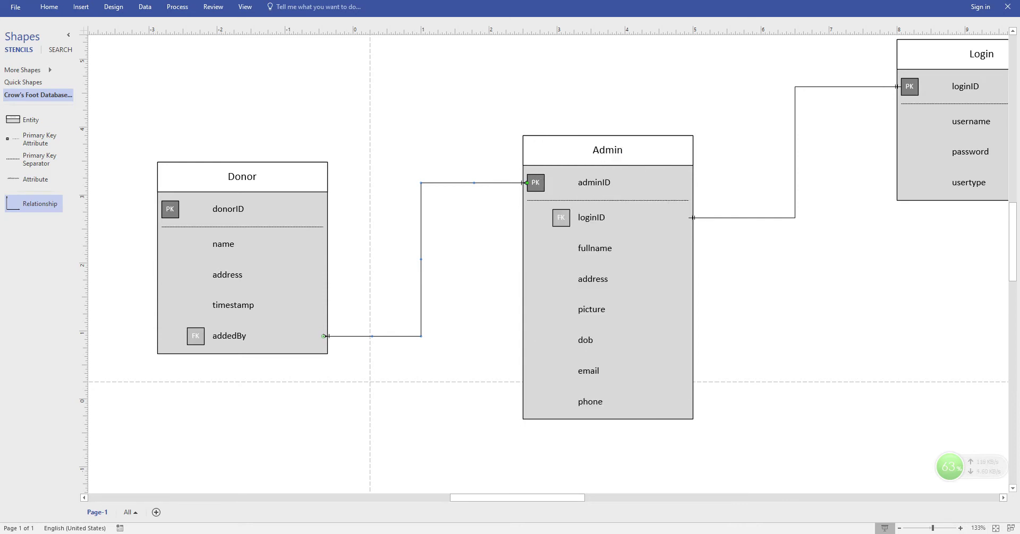
- Set the begin symbol of the Donor–Admin relationship back to Zero or more
right_click(422, 237)
mouse_move(467, 269)
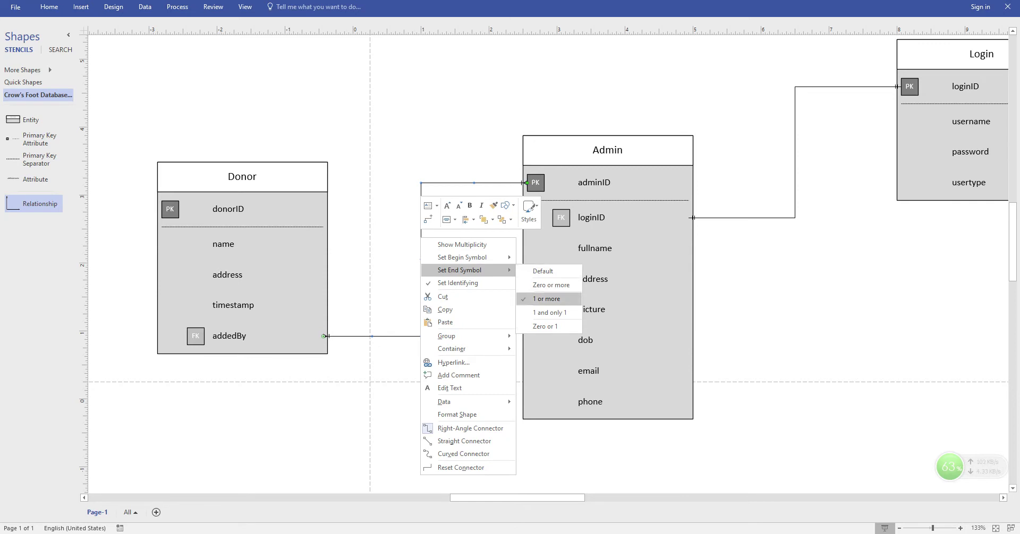
left_click(550, 312)
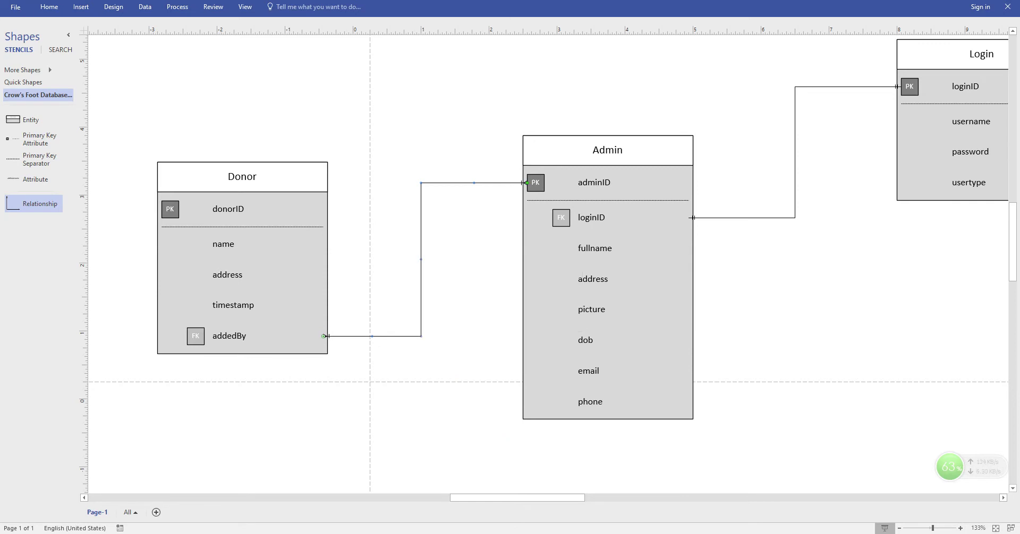
right_click(421, 311)
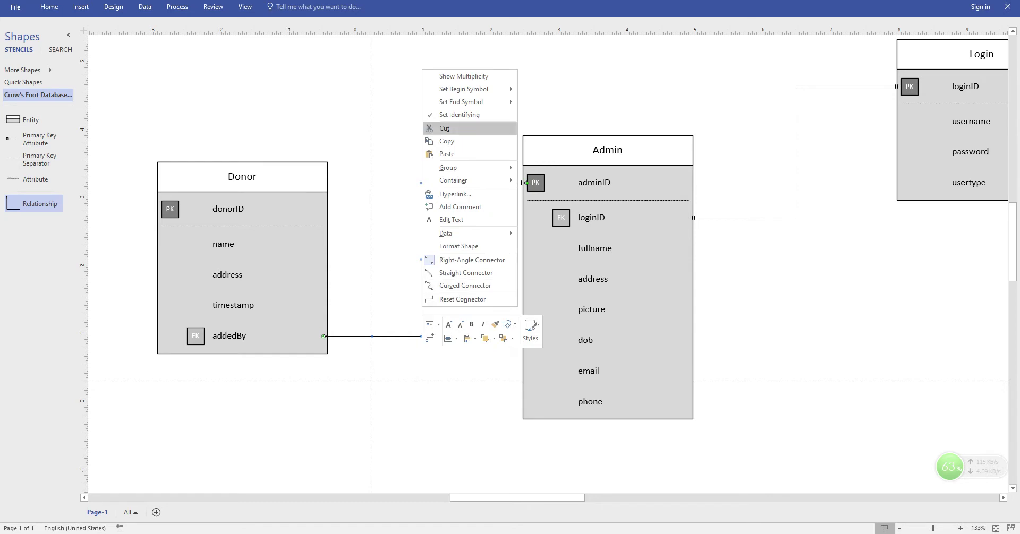
mouse_move(467, 89)
left_click(552, 103)
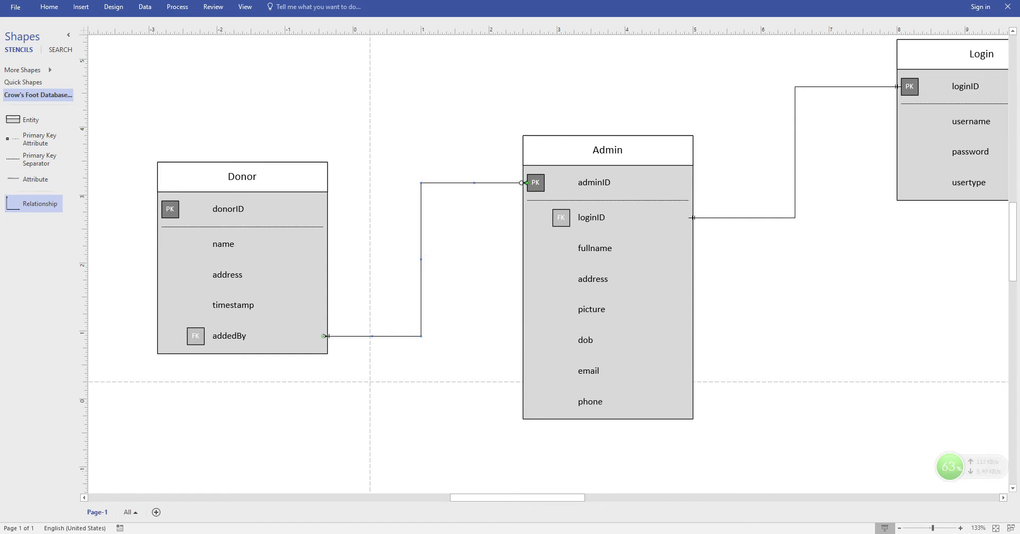
- Set the Donor–Admin relationship's begin symbol at adminID to 1 or more and its end symbol at addedBy to Zero or more
right_click(421, 229)
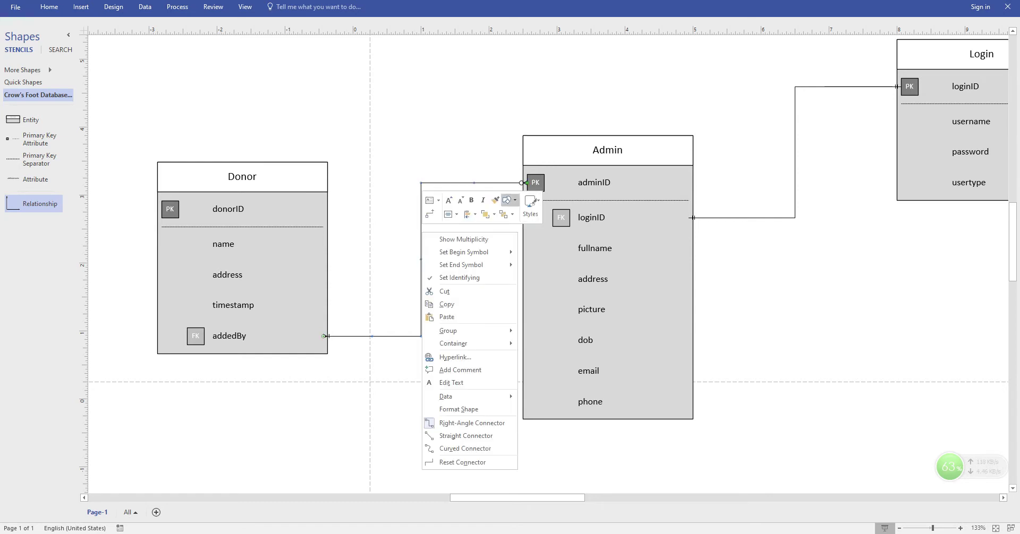
mouse_move(467, 253)
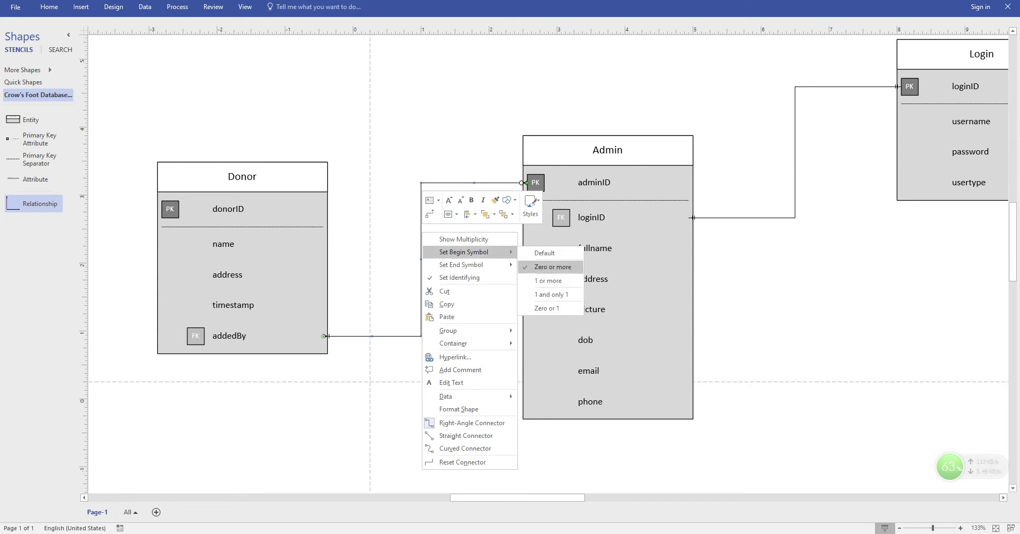
left_click(547, 281)
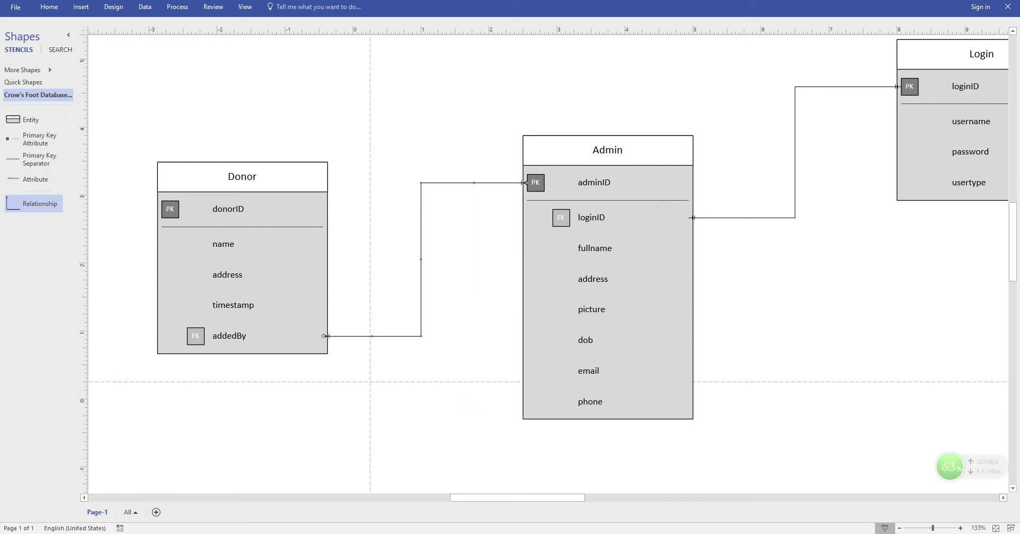
right_click(421, 250)
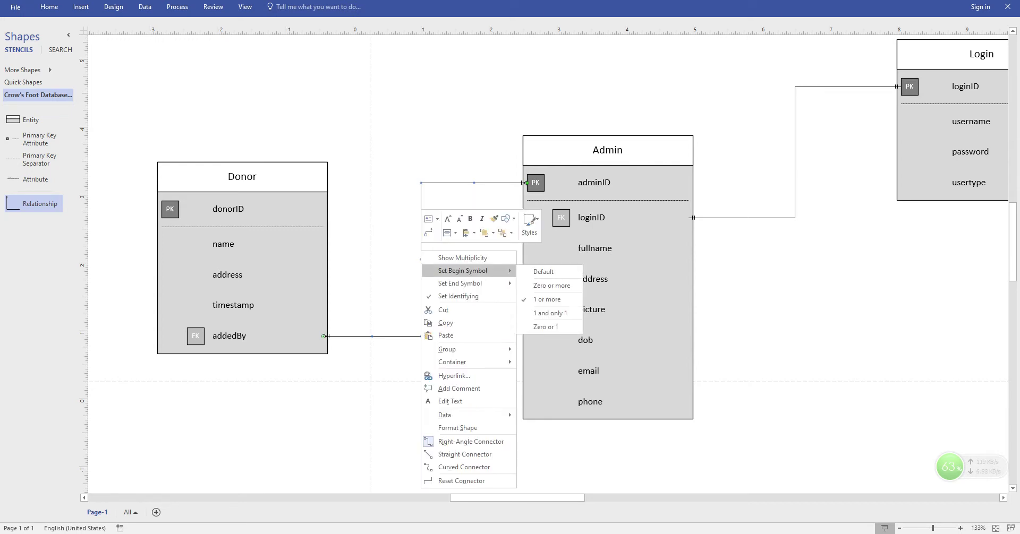
mouse_move(468, 283)
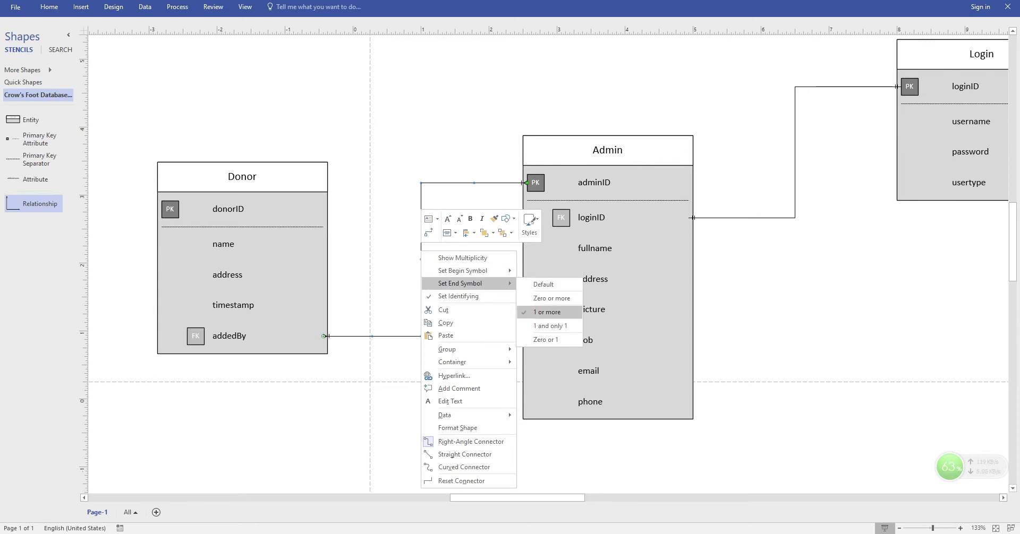
left_click(551, 297)
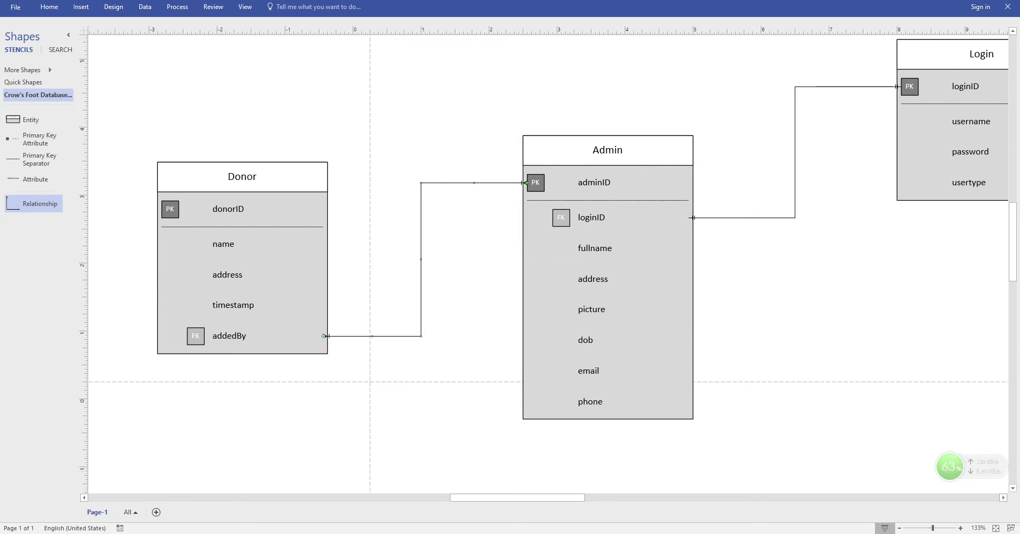
- Move the DonationHistory entity above the gap between the Donor and Admin entities
scroll(437, 358, "down", 7)
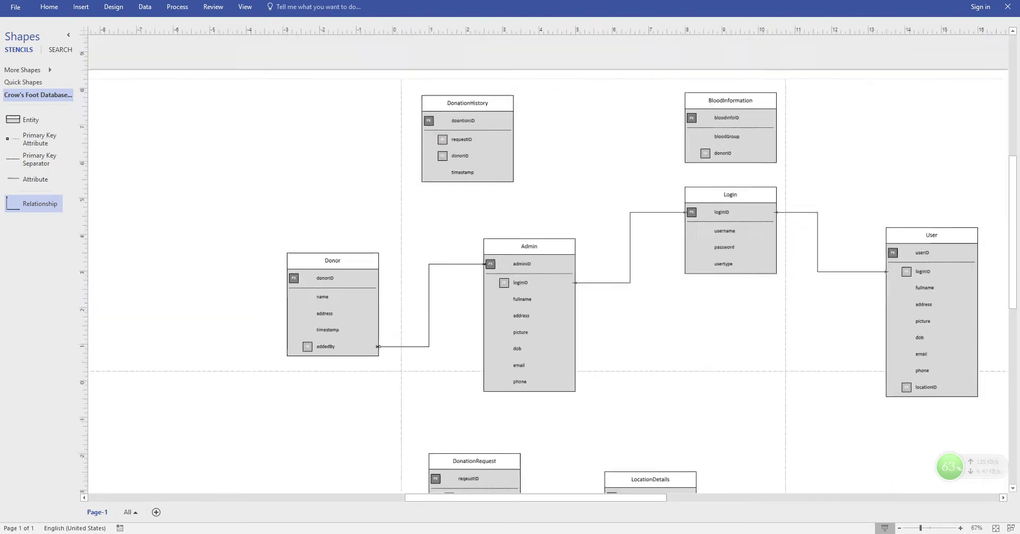
left_click_drag(428, 188, 174, 189)
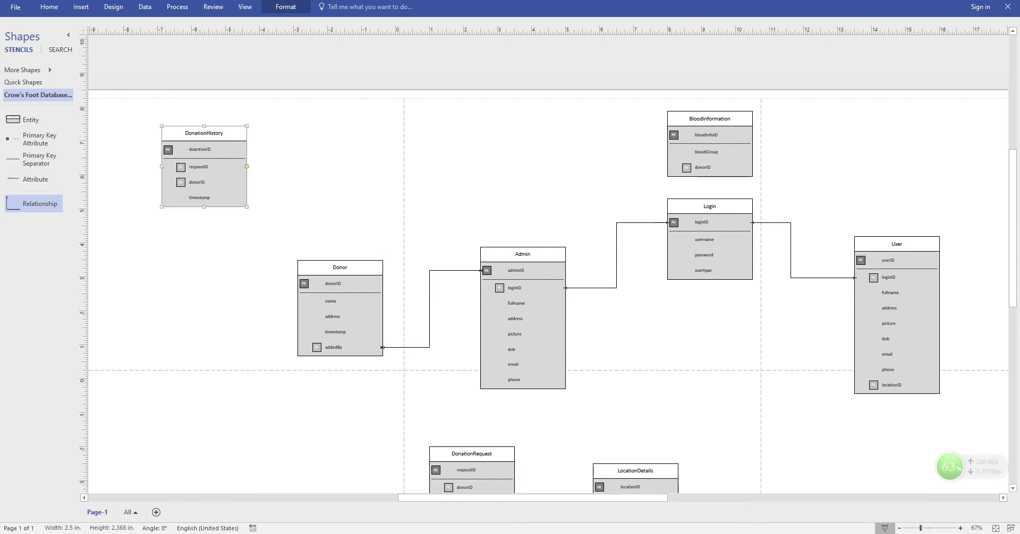
scroll(176, 188, "up", 1)
scroll(223, 205, "down", 5)
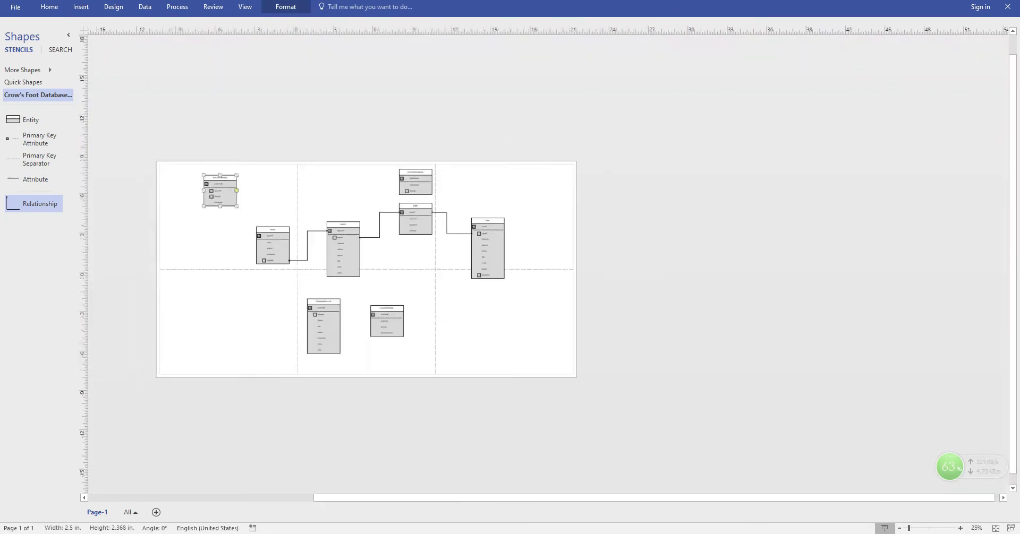
left_click(220, 179)
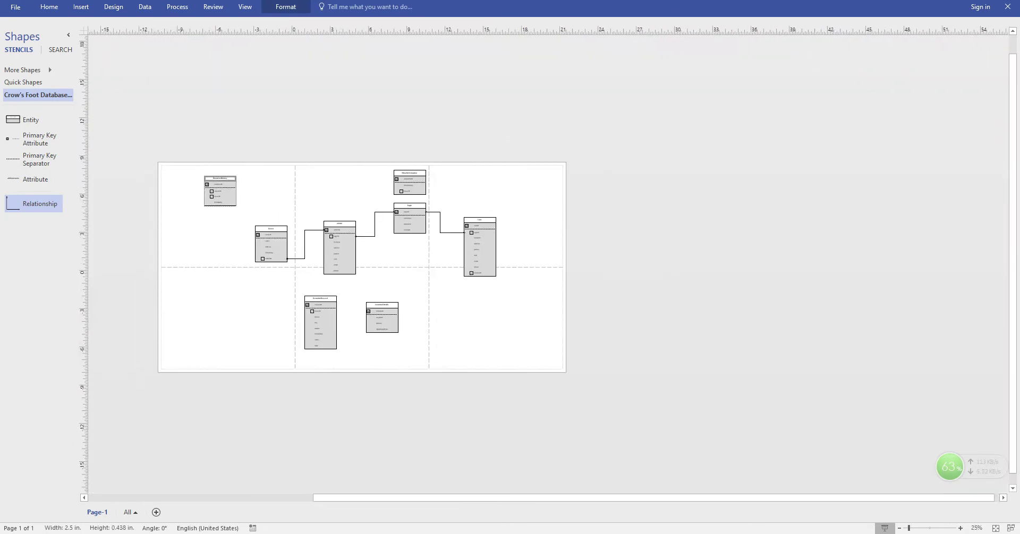
scroll(210, 191, "up", 4)
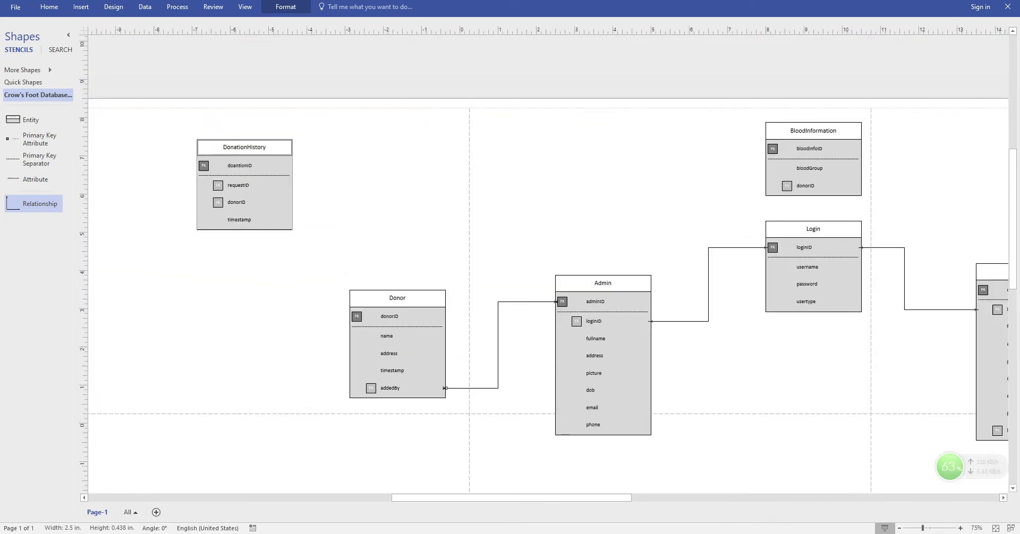
left_click(207, 191)
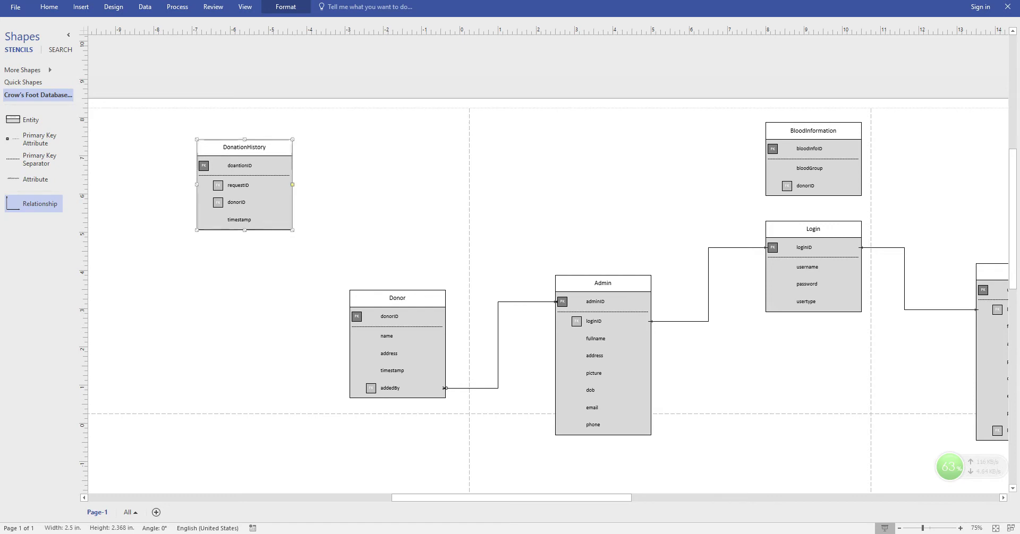
left_click_drag(244, 208, 459, 219)
- Move the DonationRequest entity directly below Donor, aligned with its edges
scroll(547, 263, "down", 5)
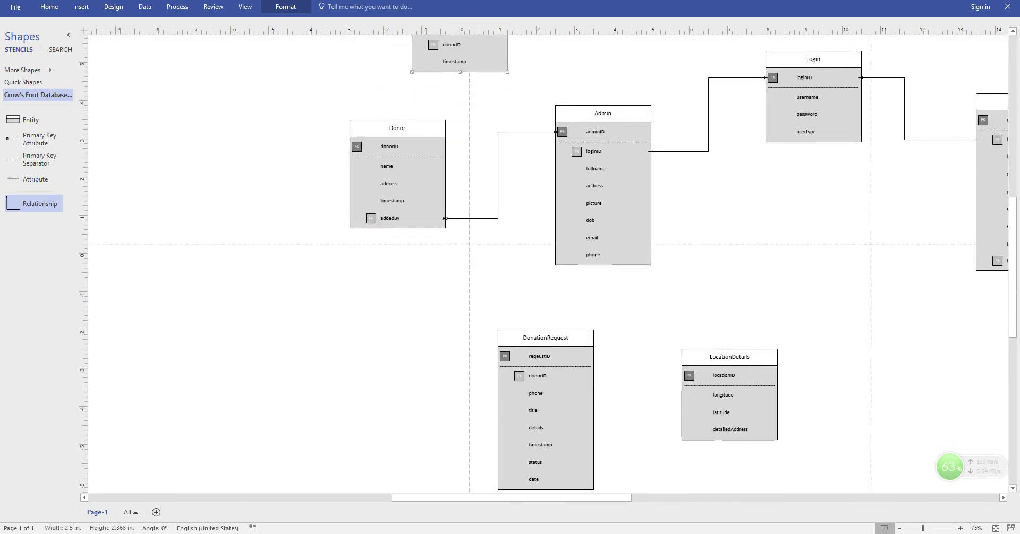
scroll(547, 269, "up", 1)
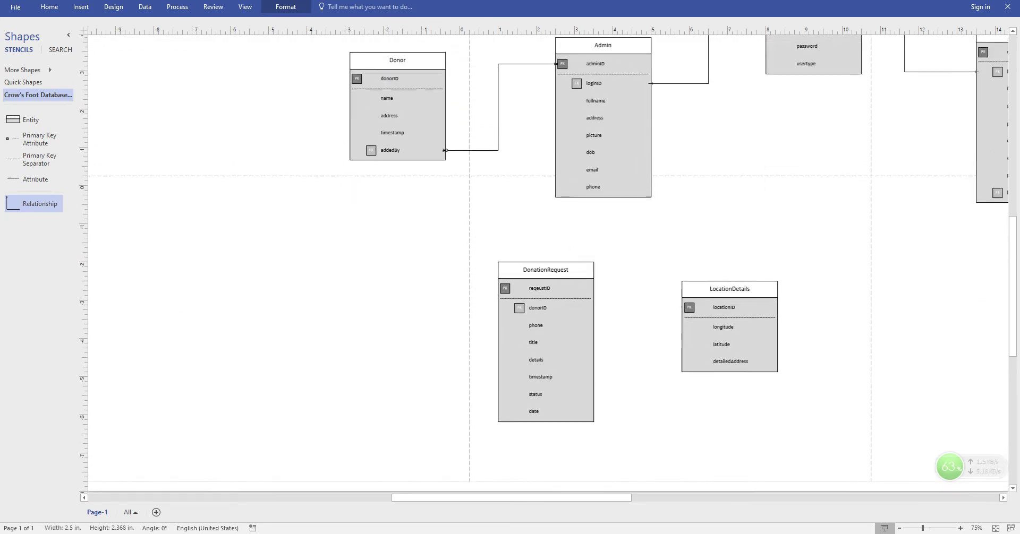
mouse_move(547, 269)
left_mouse_down()
mouse_move(498, 267)
mouse_move(550, 280)
left_mouse_up()
left_click_drag(549, 328, 398, 317)
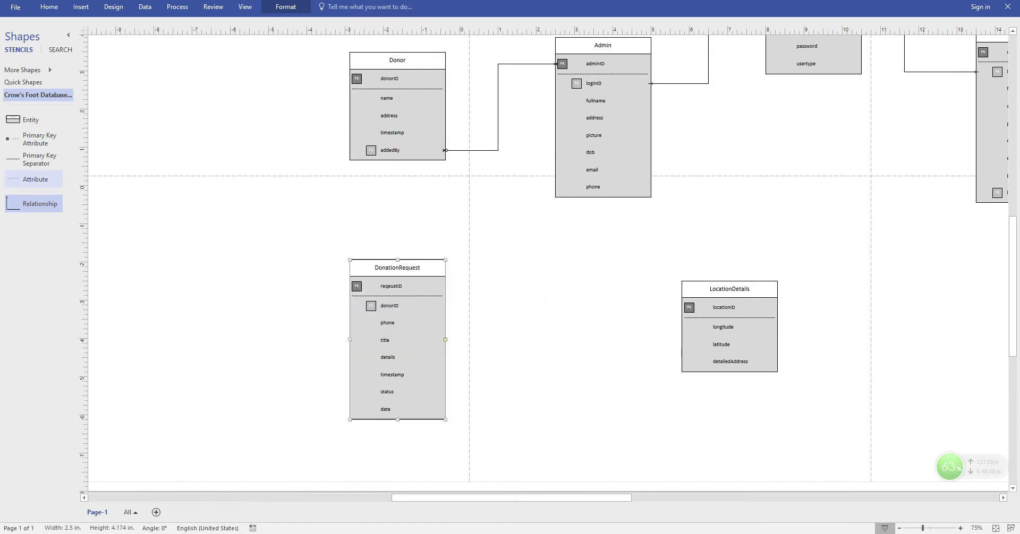
- Attach a new relationship to Admin's adminID and extend its free end down between DonationRequest and LocationDetails
scroll(39, 203, "up", 2)
left_click_drag(38, 204, 554, 131)
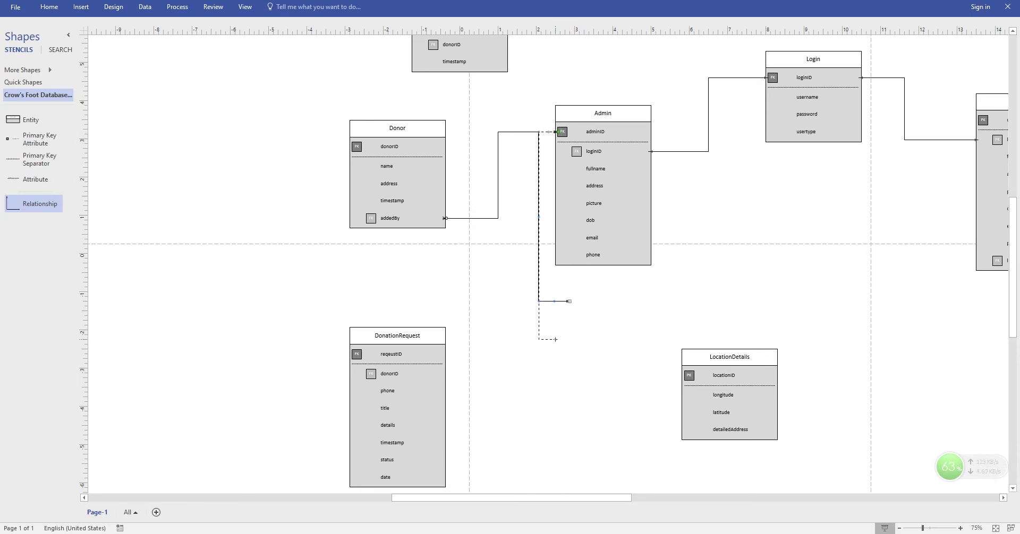
mouse_move(555, 339)
left_mouse_down()
mouse_move(485, 416)
mouse_move(454, 412)
mouse_move(444, 425)
mouse_move(538, 431)
left_mouse_up()
- Add an addedBy attribute after date in the DonationRequest entity and set it as a foreign key
scroll(536, 429, "down", 3)
scroll(393, 352, "up", 2)
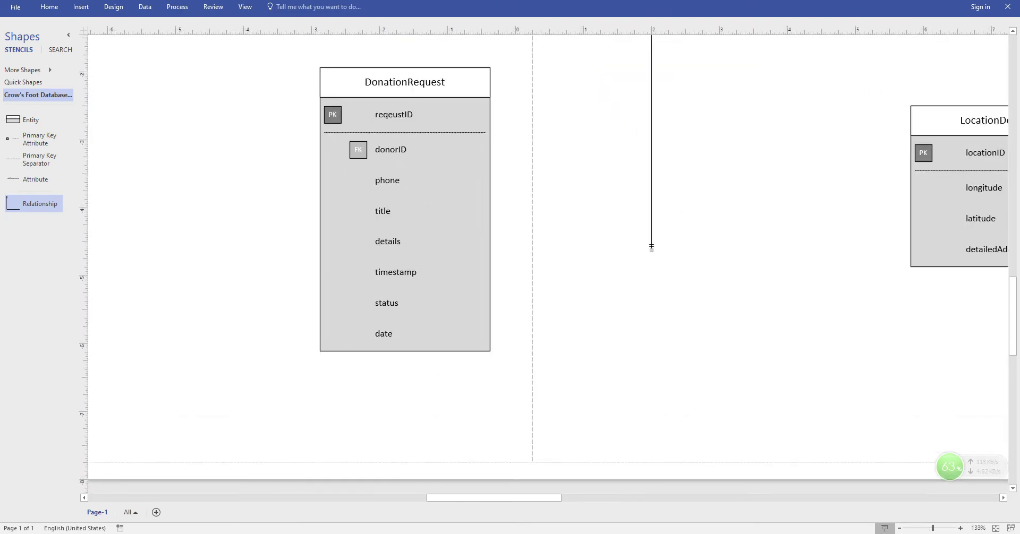
right_click(486, 334)
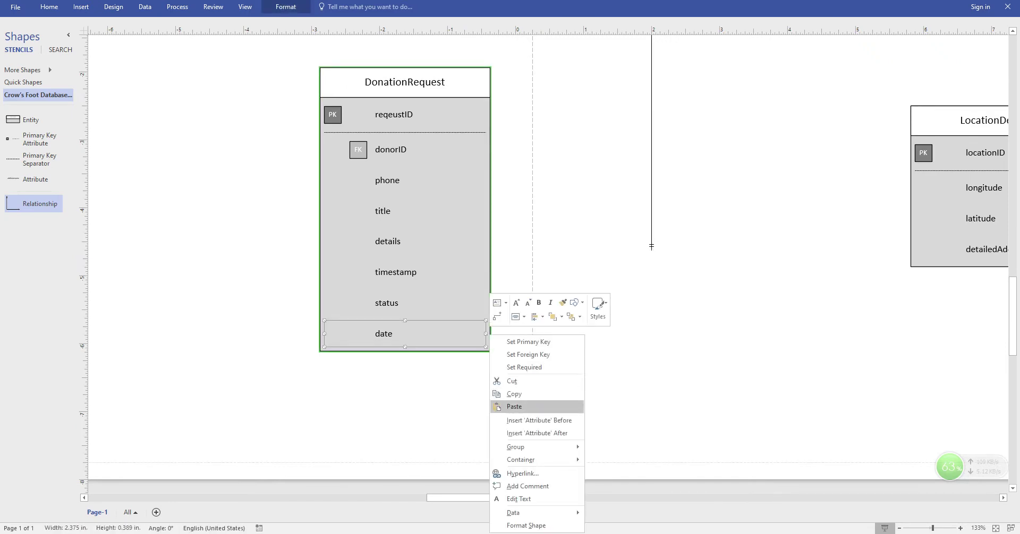
left_click(524, 433)
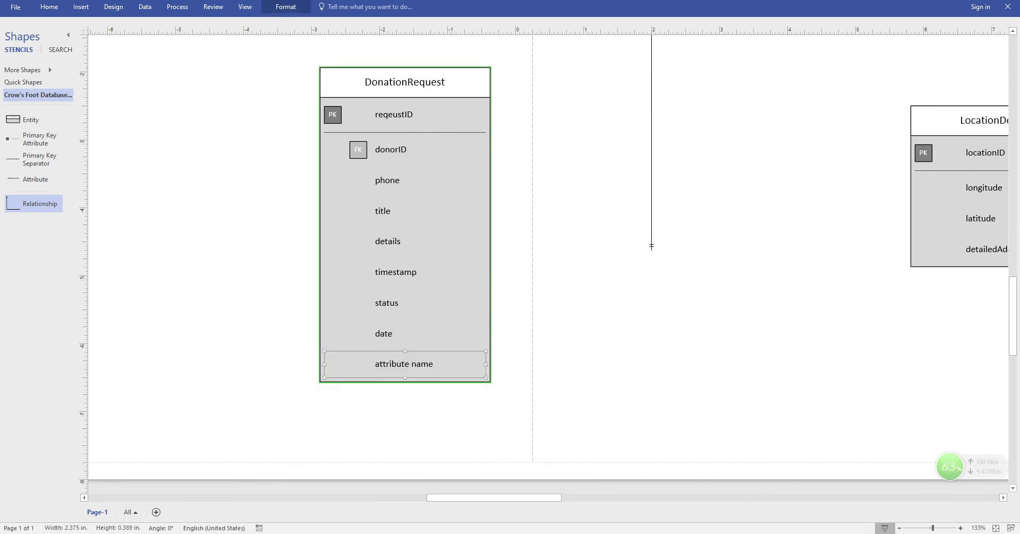
type("addedBy")
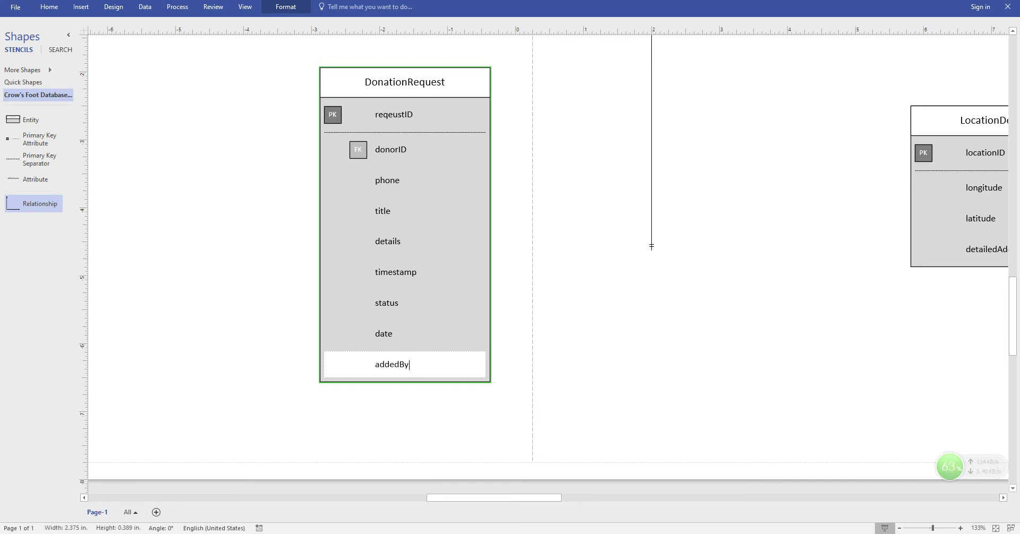
left_click(523, 431)
right_click(487, 367)
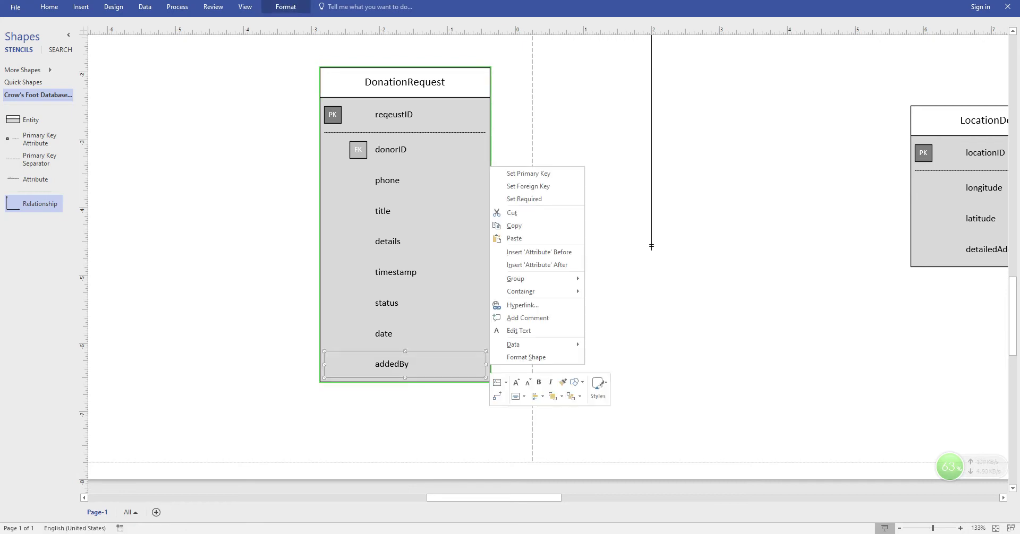
left_click(528, 185)
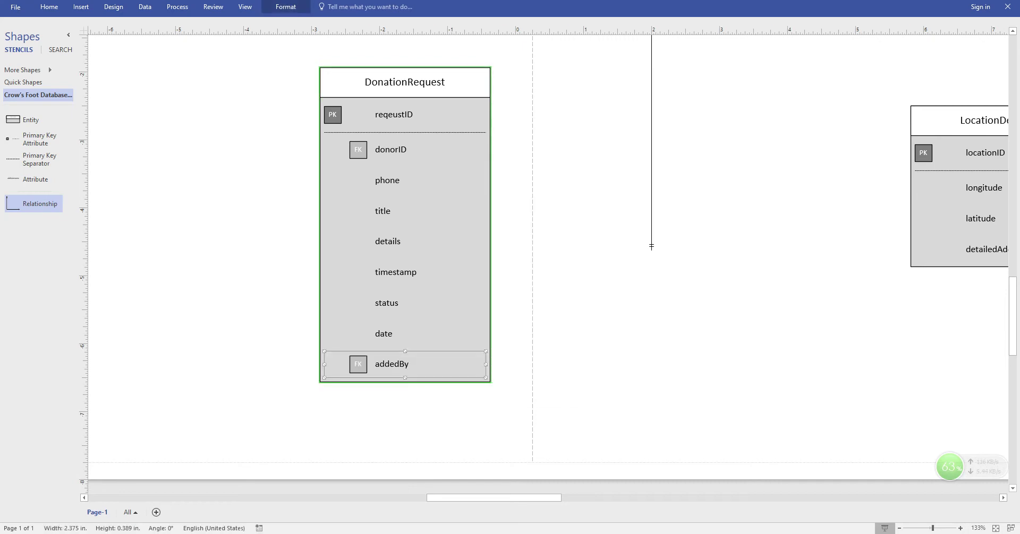
key("Escape")
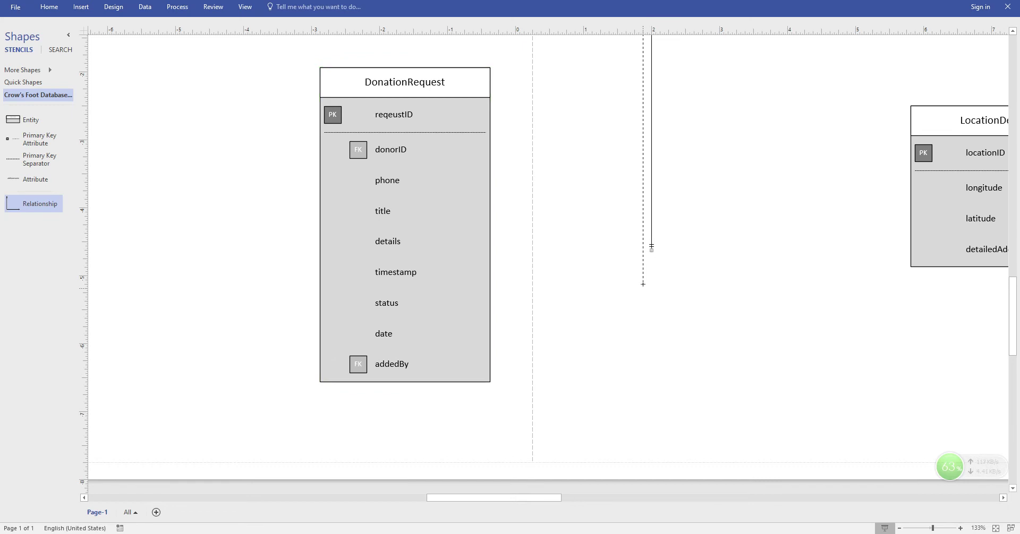
- Connect the Admin relationship's free end to DonationRequest's addedBy, and shift its vertical segment and the DonationRequest entity closer to Donor
left_click_drag(498, 361, 485, 364)
scroll(486, 364, "up", 3)
scroll(663, 247, "up", 5)
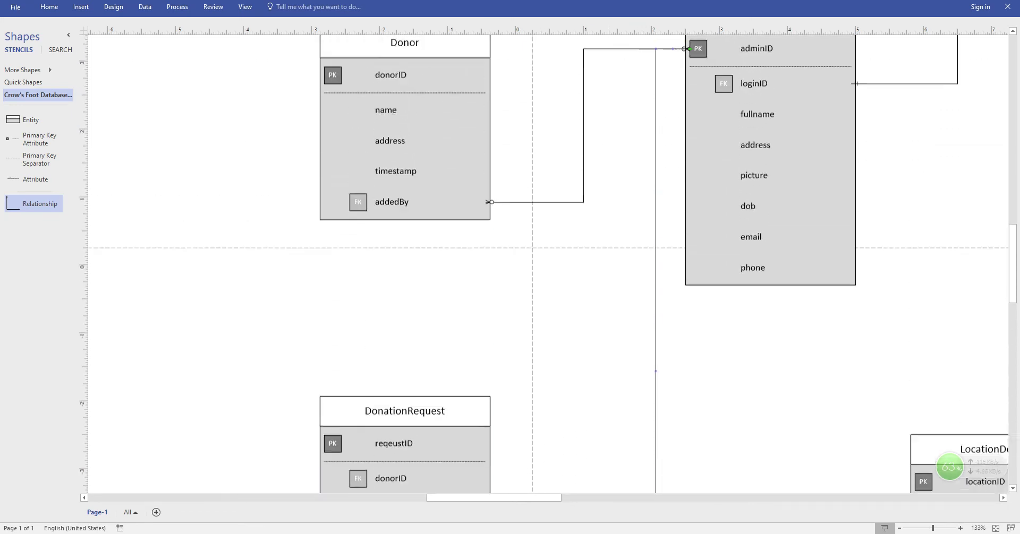
scroll(663, 247, "down", 3)
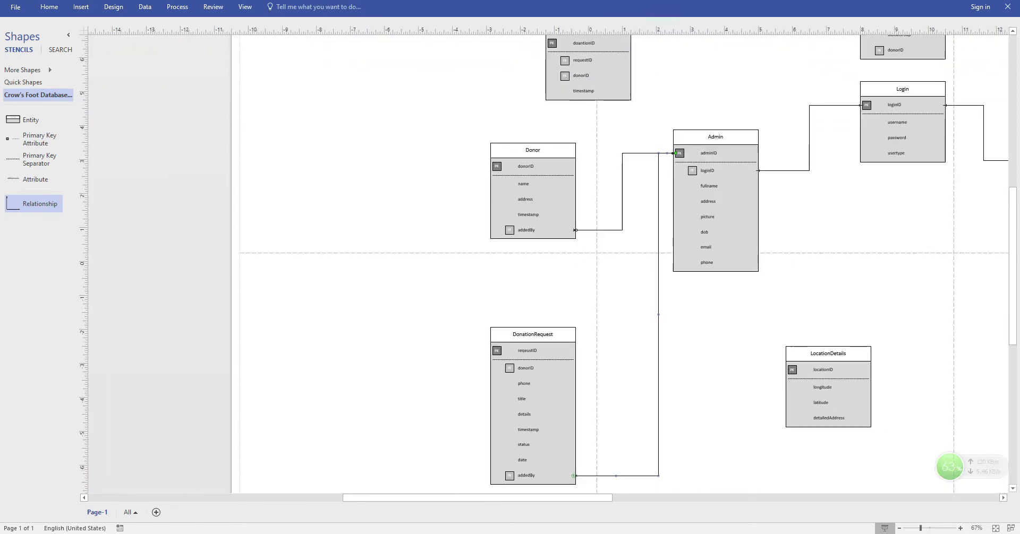
left_click_drag(658, 315, 638, 314)
left_click_drag(532, 334, 535, 303)
- Set the begin symbol of the Admin–DonationRequest relationship to 1 or more
right_click(639, 229)
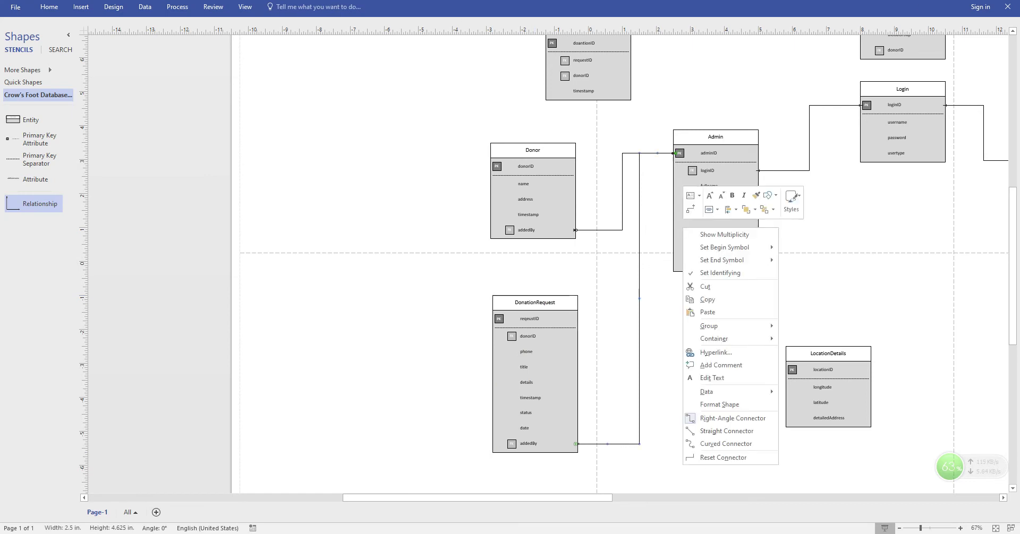
mouse_move(724, 248)
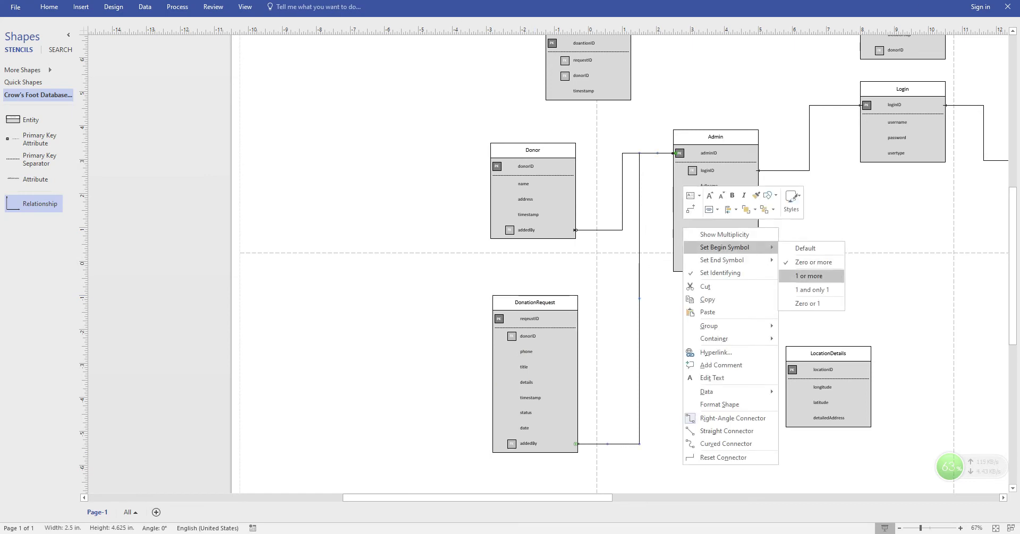
left_click(807, 276)
right_click(639, 164)
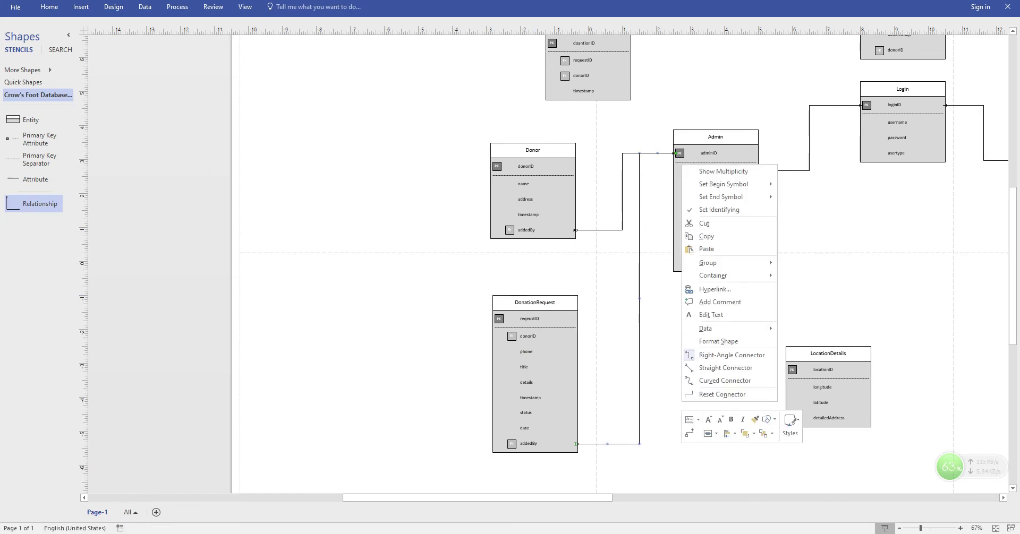
mouse_move(724, 184)
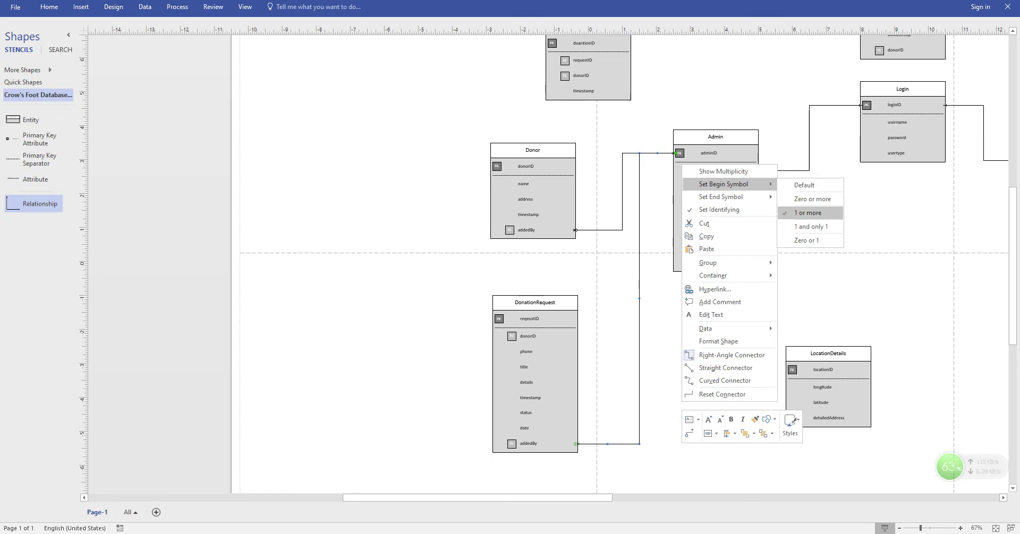
left_click(809, 213)
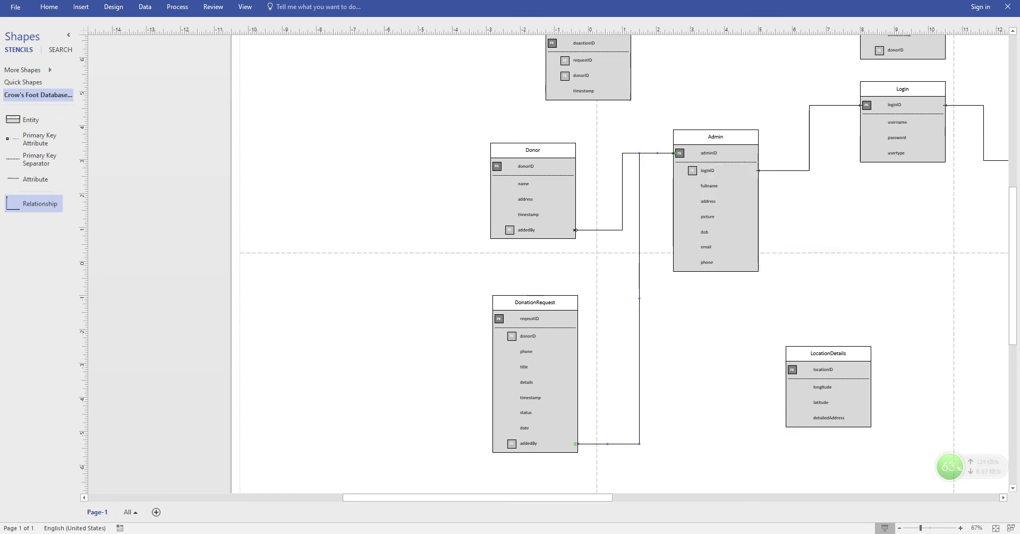
- Set the end symbol of the Admin–DonationRequest relationship at addedBy to 1 or more
scroll(581, 453, "up", 5)
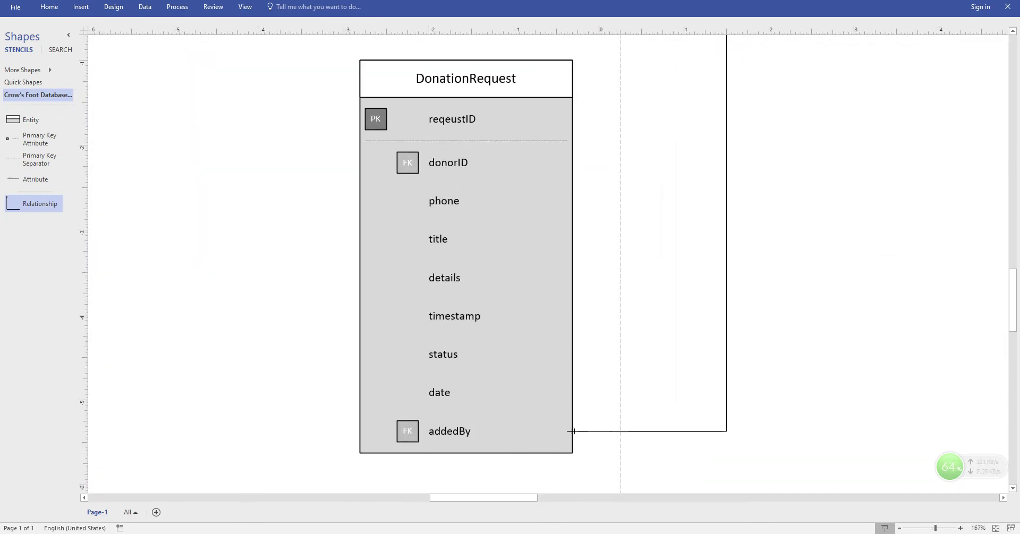
right_click(573, 431)
mouse_move(637, 227)
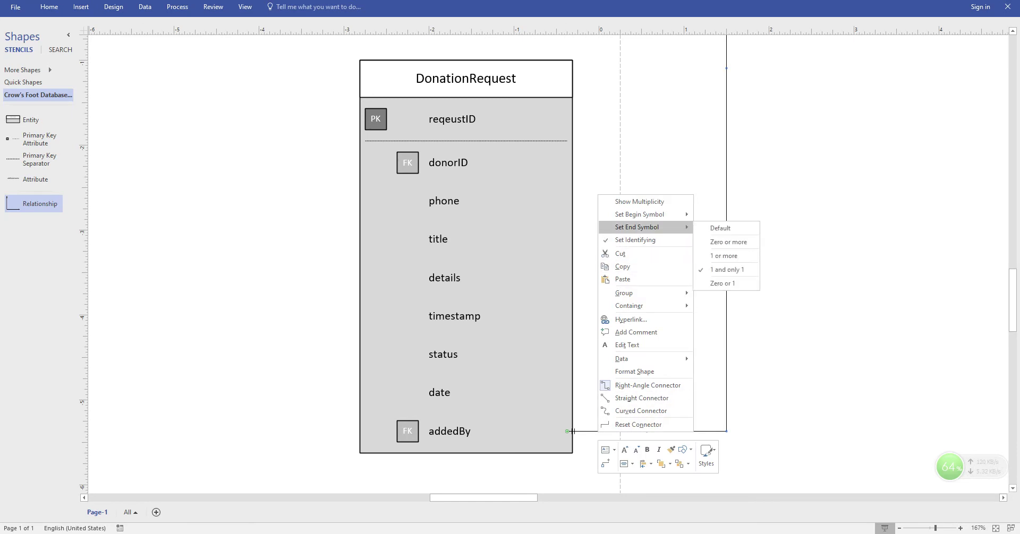
key("Down")
key("Down")
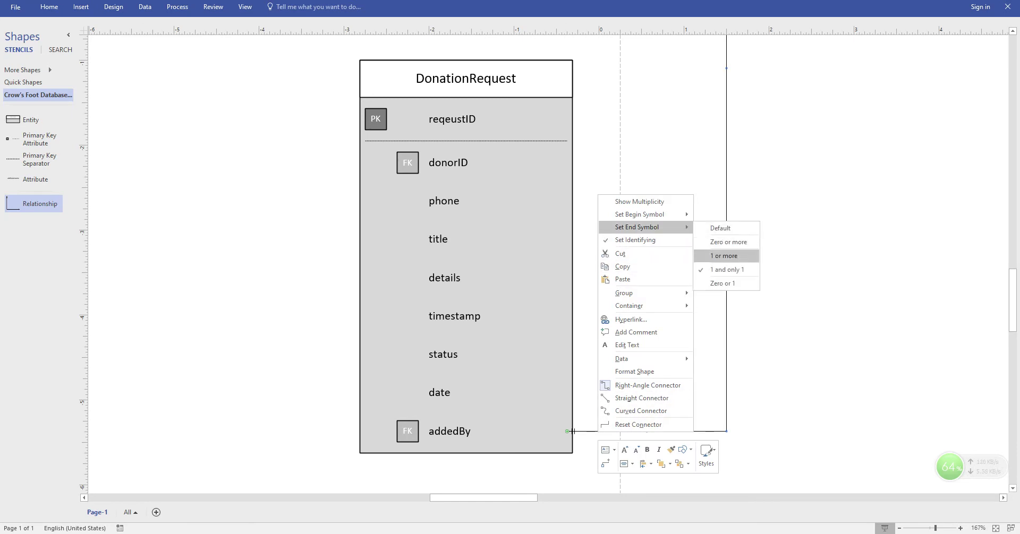
key("Return")
scroll(695, 365, "down", 5)
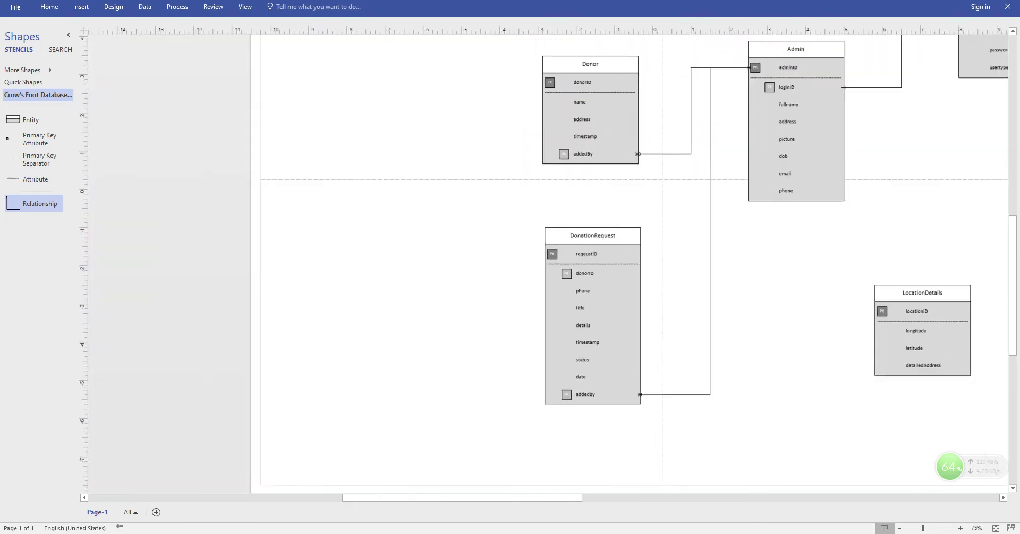
- Move the User entity slightly closer to the Login entity
scroll(548, 260, "right", 10)
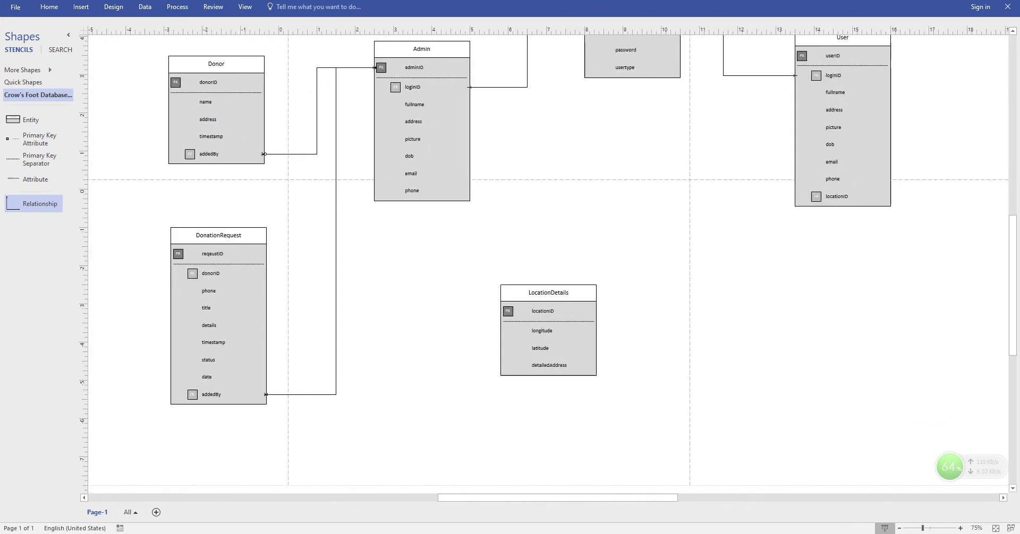
scroll(548, 260, "up", 6)
scroll(548, 260, "left", 1)
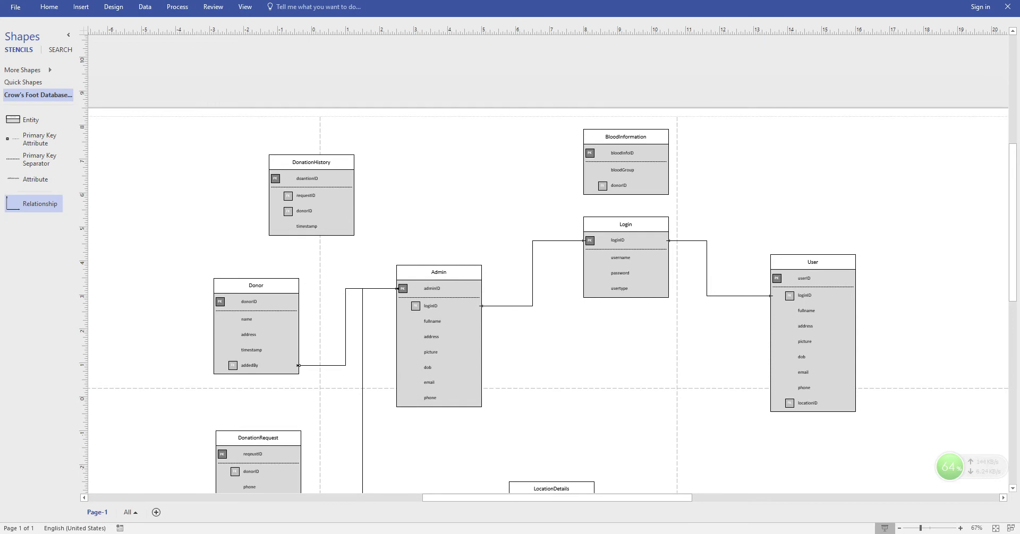
left_click_drag(812, 262, 789, 257)
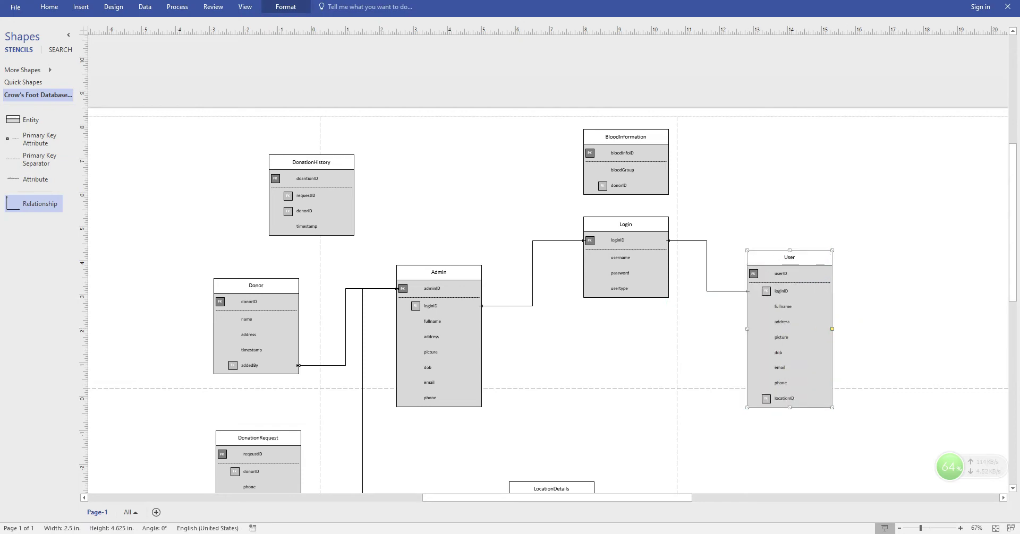
scroll(548, 260, "up", 1)
scroll(548, 260, "down", 4)
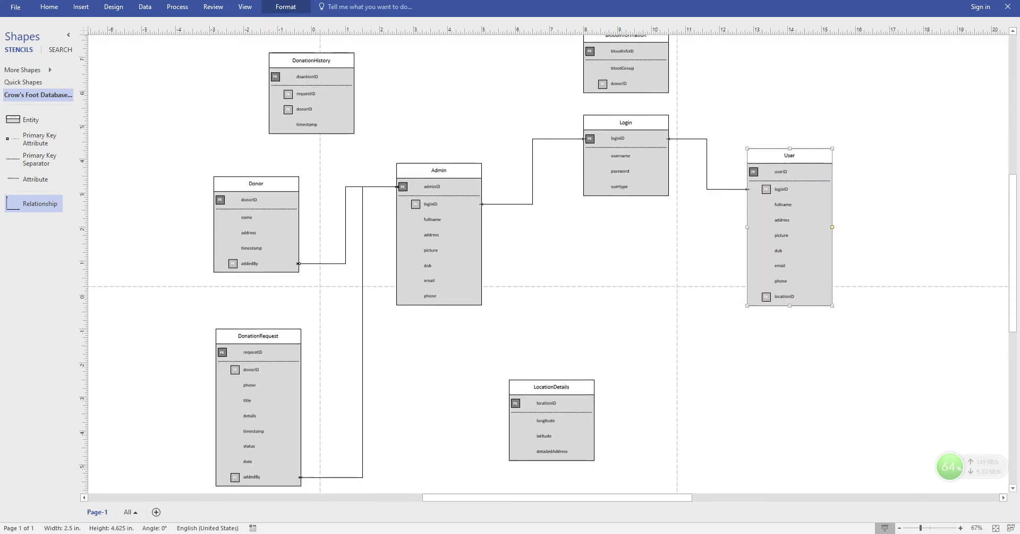
scroll(552, 264, "up", 1)
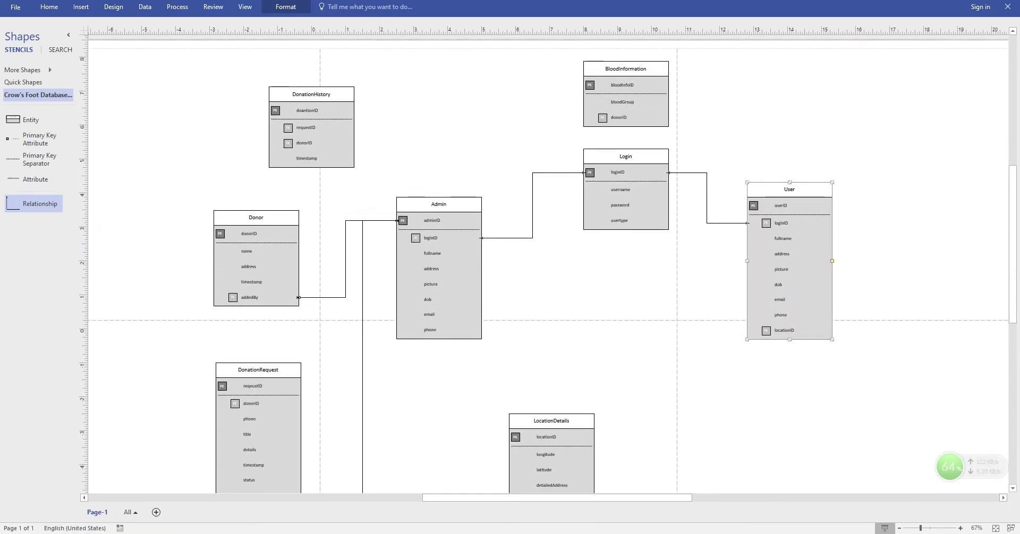
- Check the ER diagram image in the photo viewer and return to the drawing to connect BloodInformation's donorID to Donor's addedBy with a new relationship
key("alt+Tab")
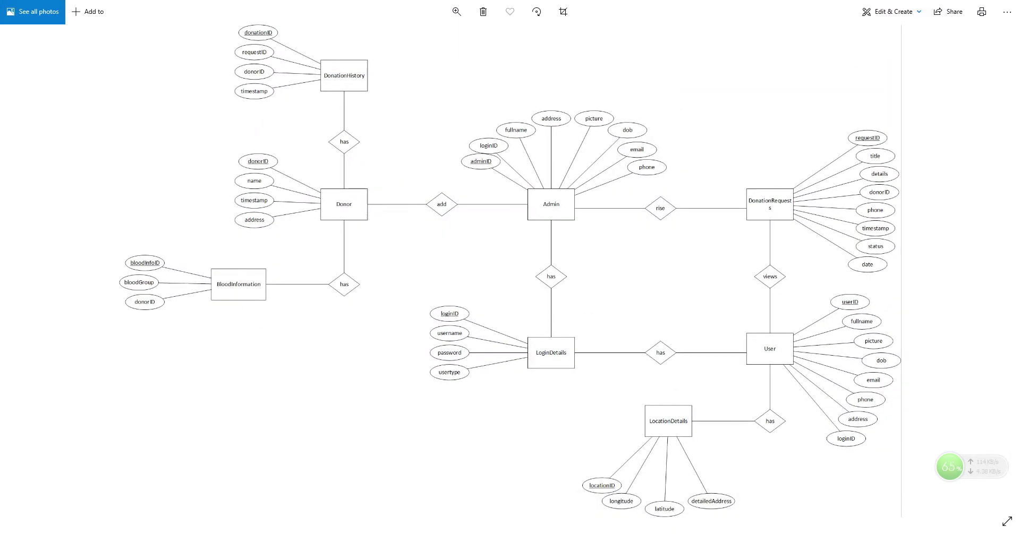
key("alt+Tab")
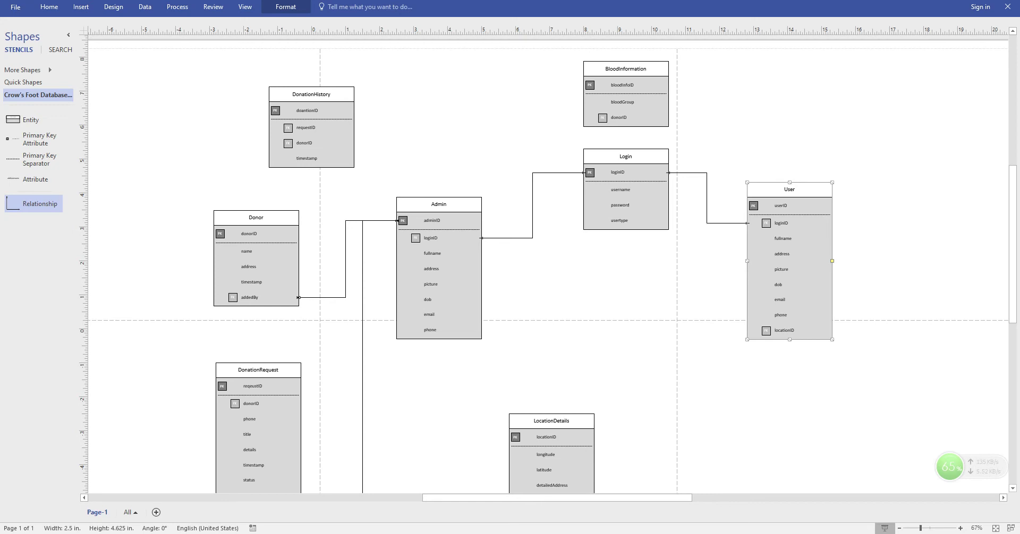
left_click_drag(40, 203, 568, 101)
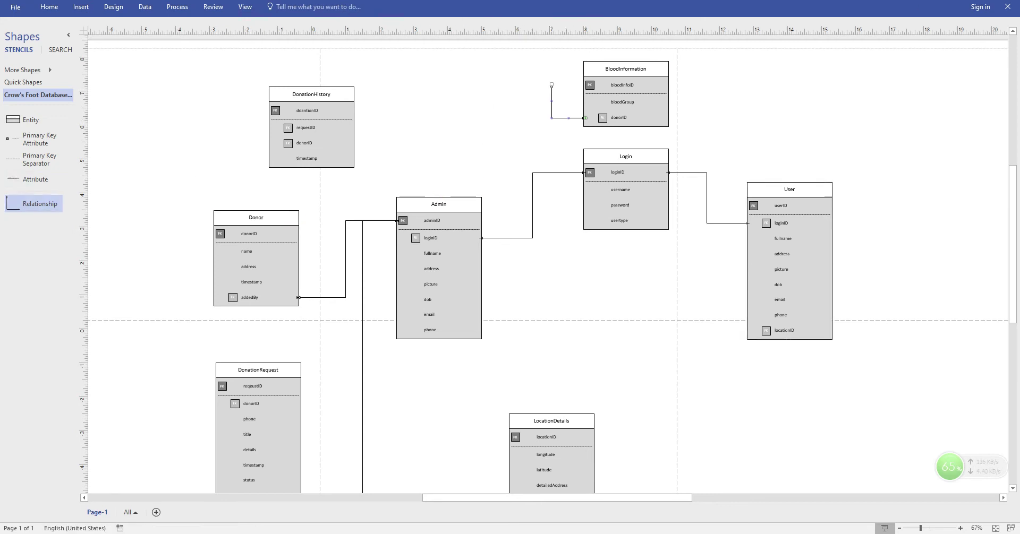
left_click_drag(371, 167, 297, 297)
- Move the BloodInformation entity below and to the left of Donor, beside DonationRequest
left_click_drag(626, 69, 132, 231)
scroll(133, 231, "left", 3)
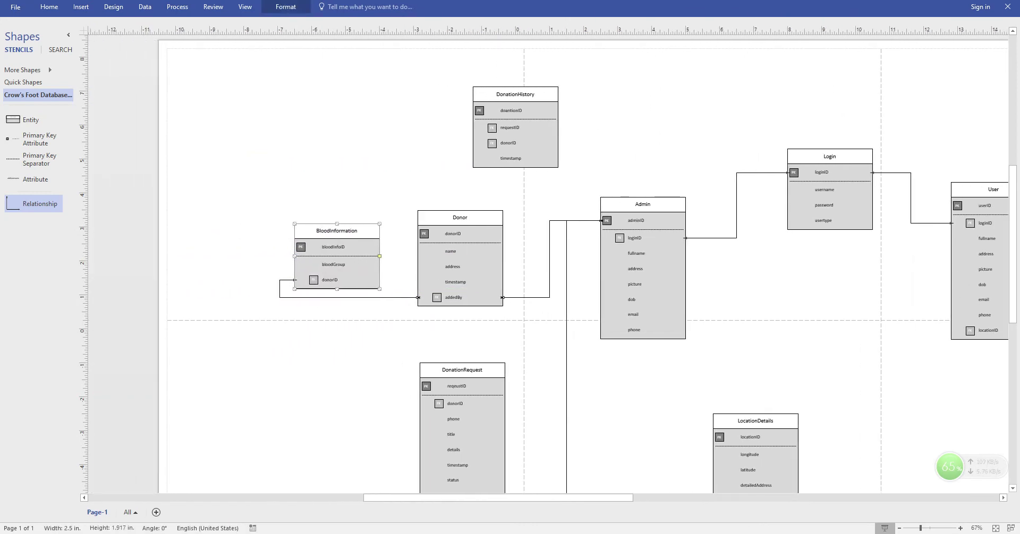
left_click_drag(337, 260, 324, 382)
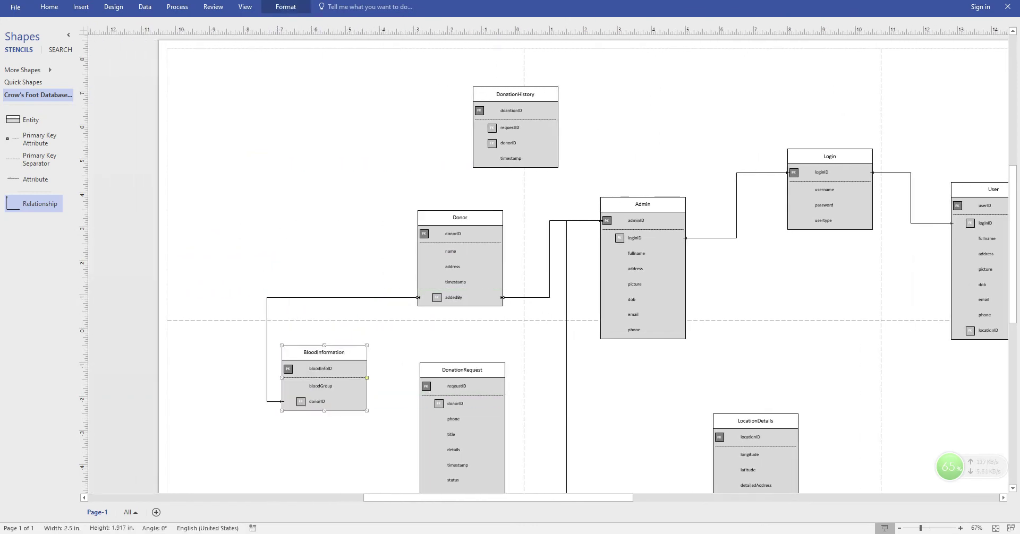
- Set the Donor–BloodInformation relationship's begin symbol to 1 and only 1 and reattach its donorID end to BloodInformation's side facing Donor
right_click(415, 298)
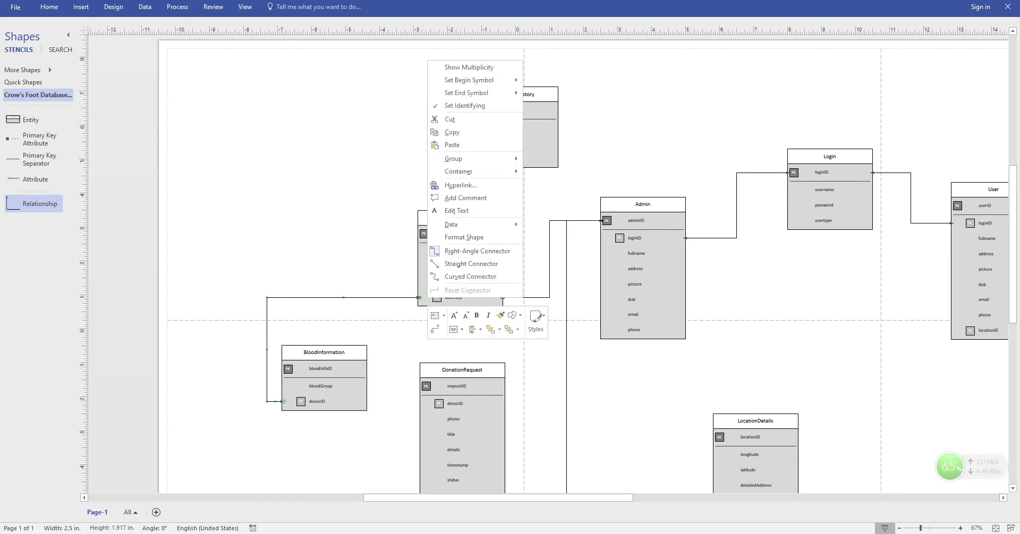
mouse_move(467, 93)
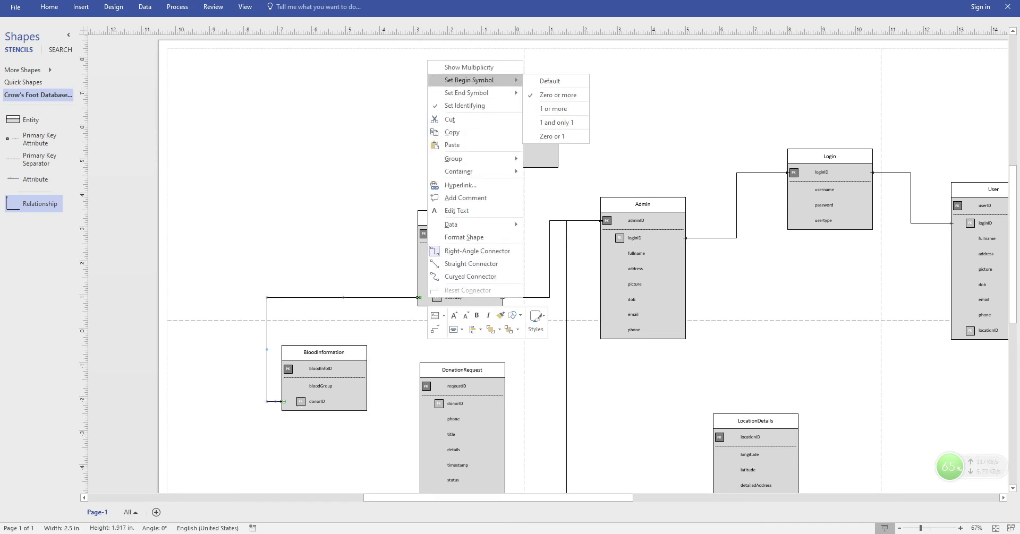
left_click(555, 121)
key("Escape")
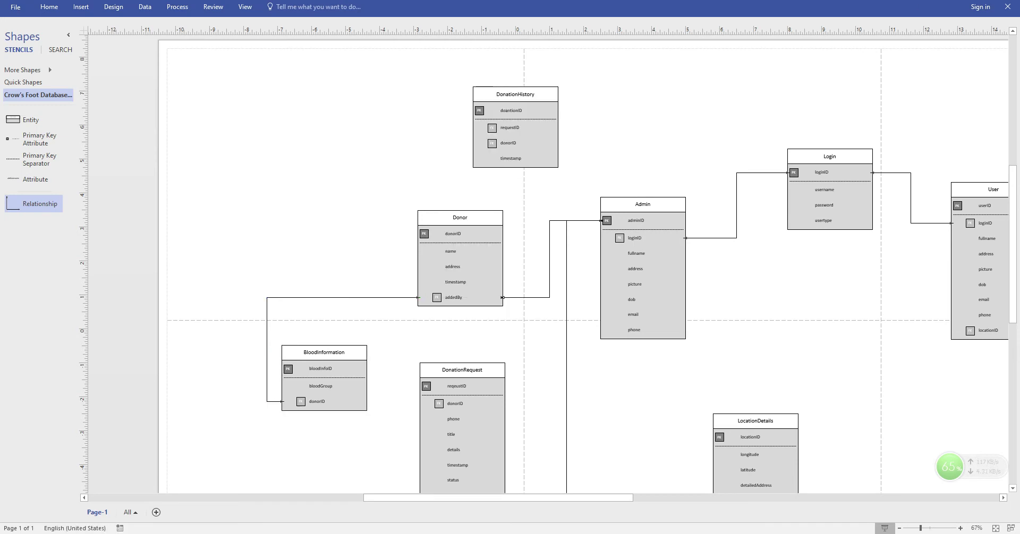
left_click(409, 297)
left_click_drag(281, 402, 365, 402)
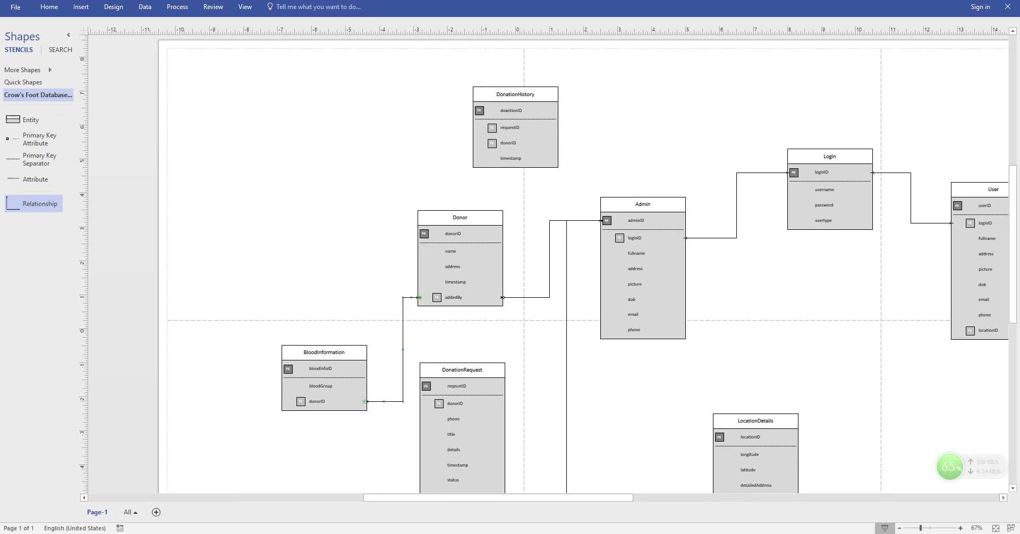
- Reattach the Admin end of the Admin–DonationRequest relationship to the middle of the Admin entity's bottom edge
key("ctrl+shift+w")
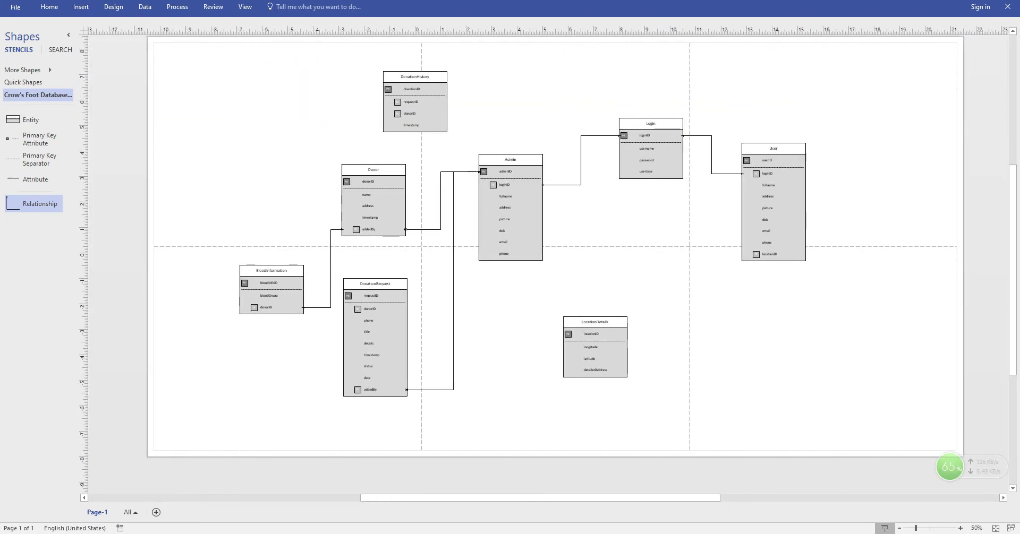
left_click_drag(483, 172, 510, 260)
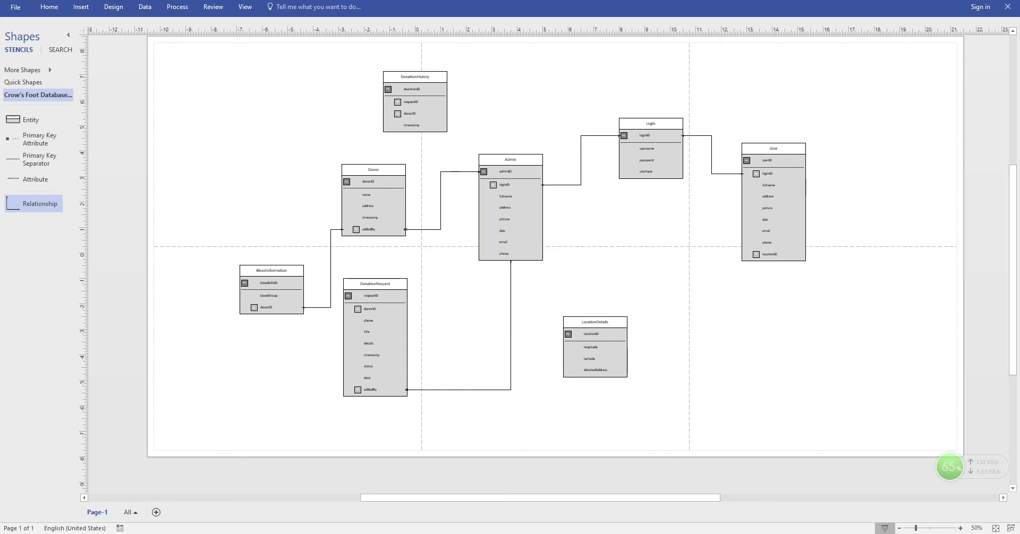
scroll(524, 279, "up", 2)
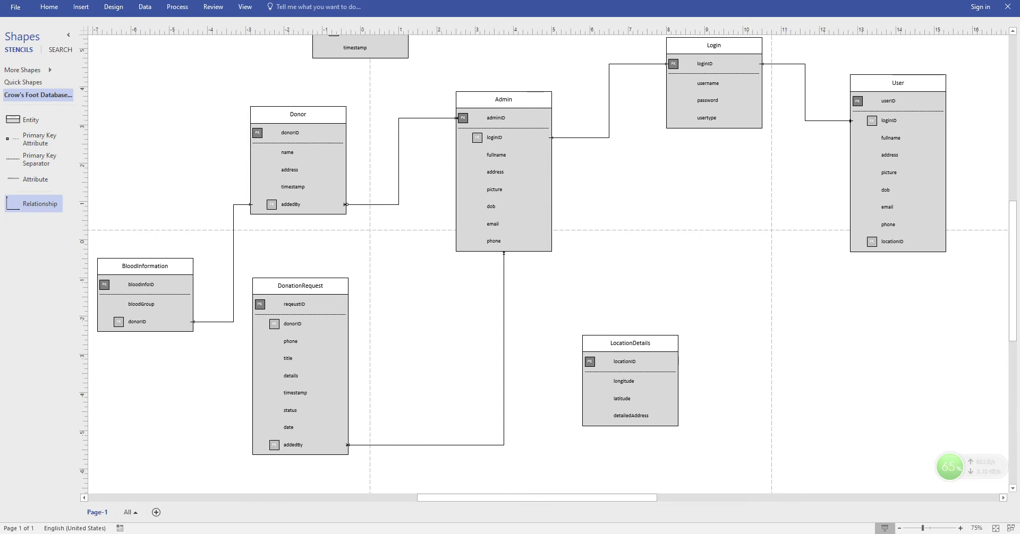
- Move LocationDetails up toward Login and connect its locationID to User's locationID with a new relationship, routing the line between the two entities
left_click_drag(630, 343, 690, 269)
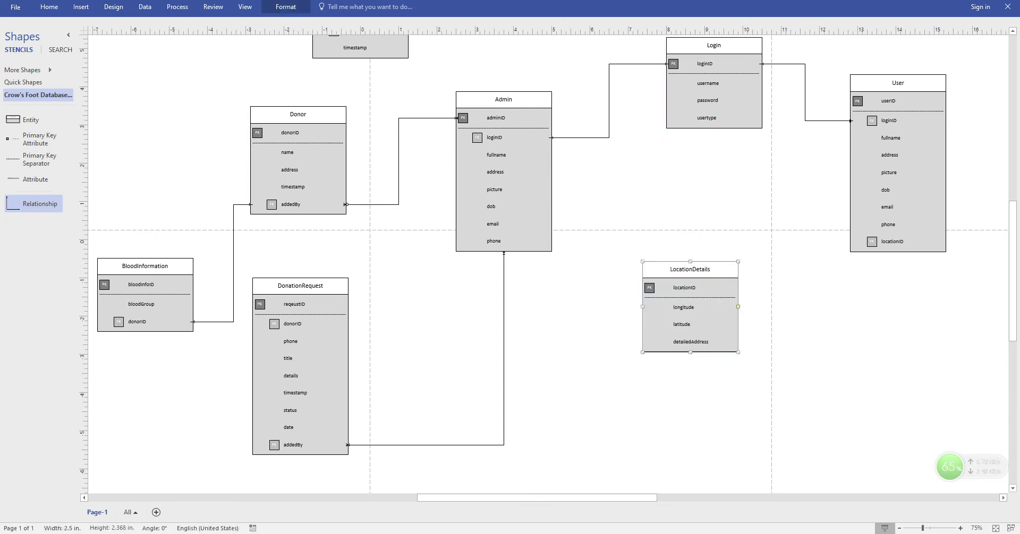
scroll(547, 260, "right", 5)
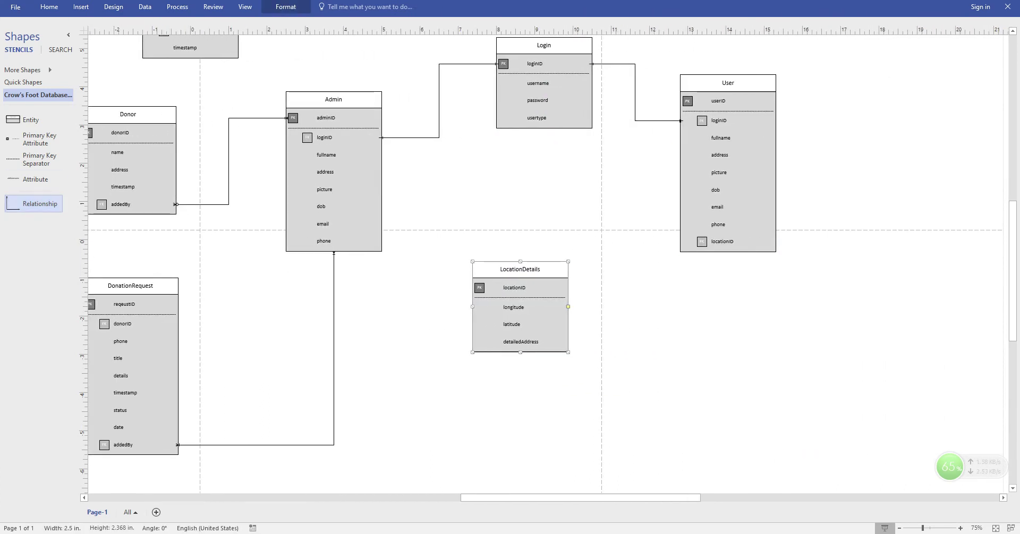
left_click_drag(34, 204, 681, 241)
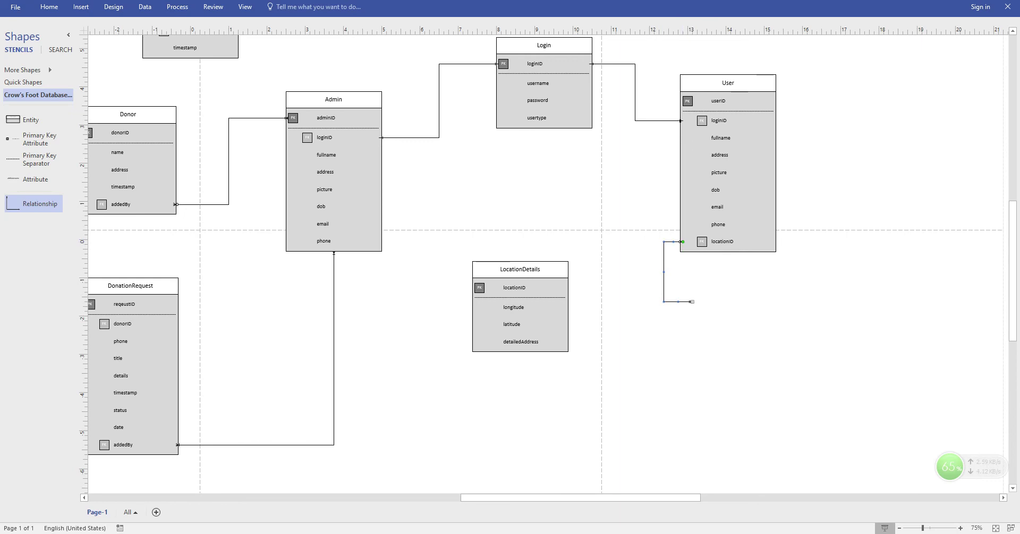
left_click_drag(692, 301, 566, 287)
left_click_drag(663, 265, 606, 265)
- Set the begin symbol of the User–LocationDetails relationship to 1 and only 1
right_click(683, 242)
mouse_move(730, 262)
left_click(817, 305)
scroll(578, 279, "up", 4, "ctrl")
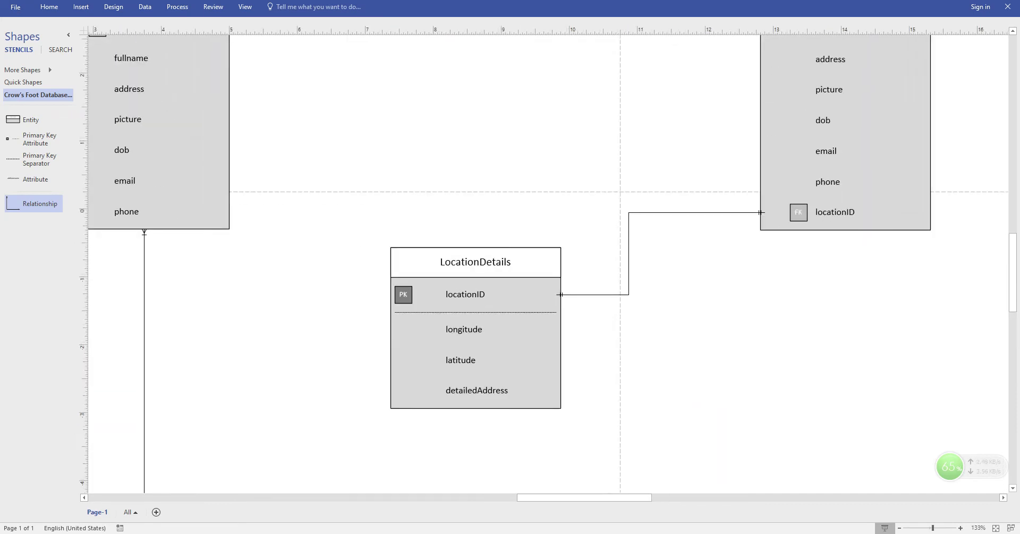
- Move DonationHistory down to the area below LocationDetails and shift DonationRequest right toward Admin
scroll(547, 260, "down", 4)
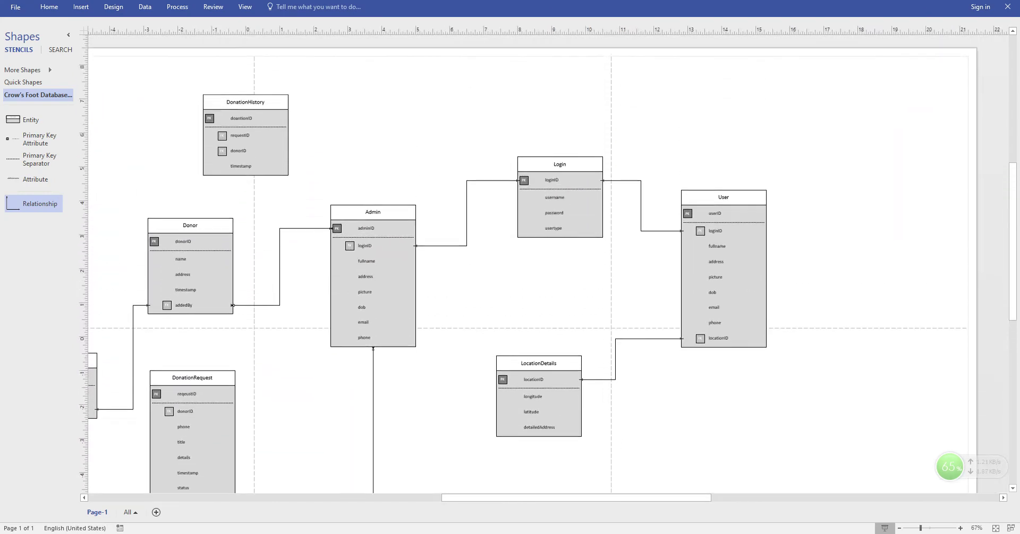
left_click_drag(246, 213, 516, 379)
scroll(516, 379, "down", 4)
scroll(510, 381, "up", 4)
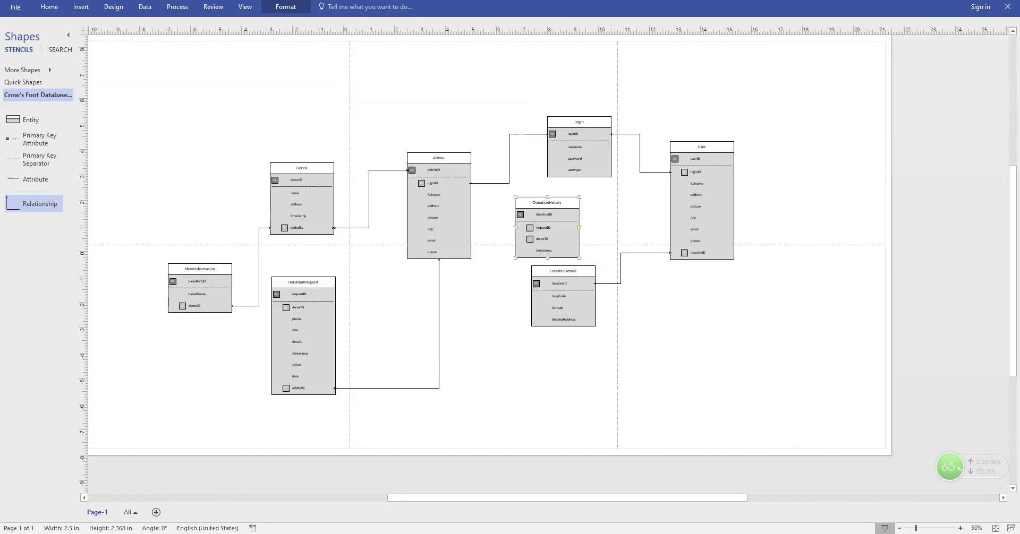
left_click_drag(304, 336, 362, 343)
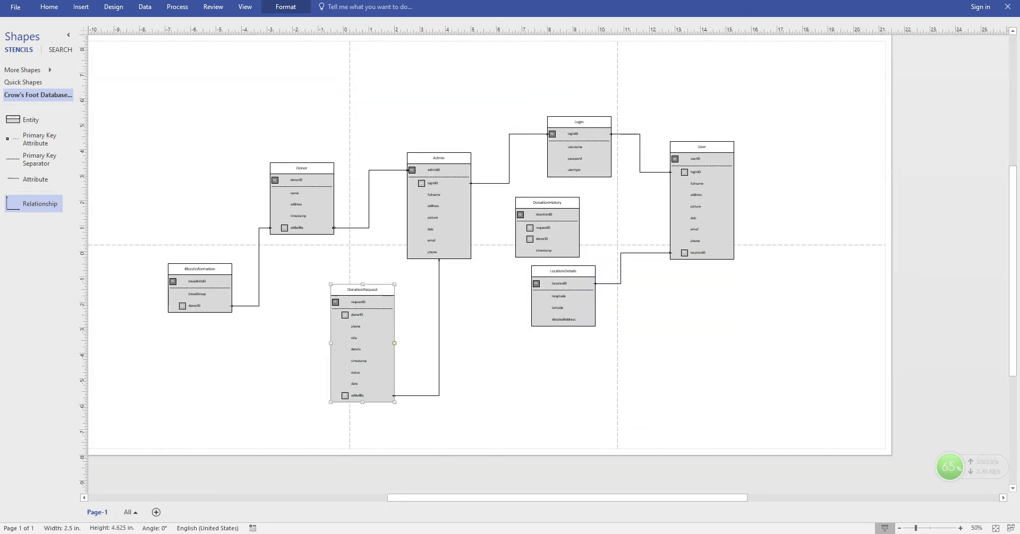
left_click_drag(547, 203, 514, 379)
- Move LocationDetails up beside Admin under Login, and place DonationHistory directly below LocationDetails with a gap between them
scroll(552, 377, "up", 2)
scroll(547, 377, "up", 1)
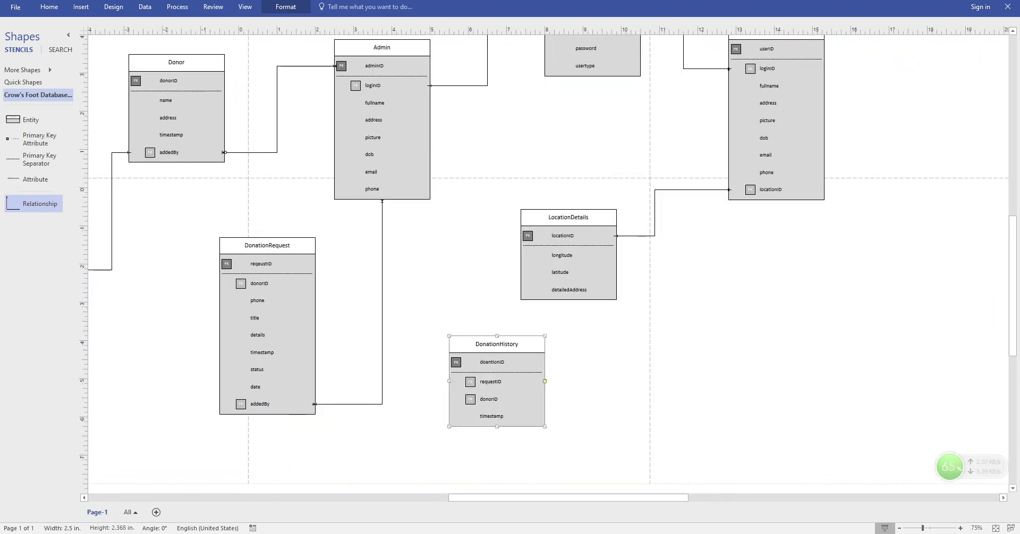
left_click_drag(510, 382, 601, 380)
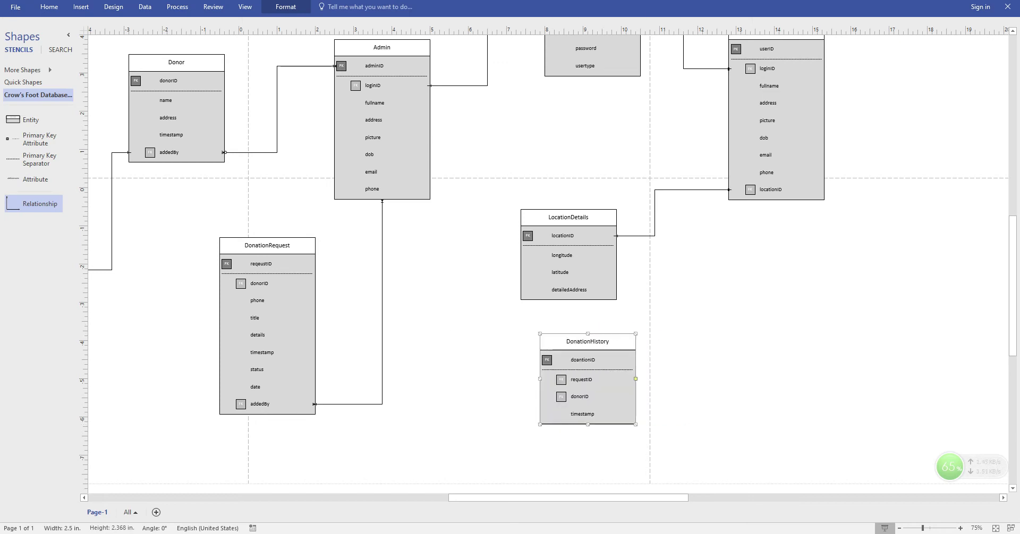
left_click_drag(568, 217, 573, 124)
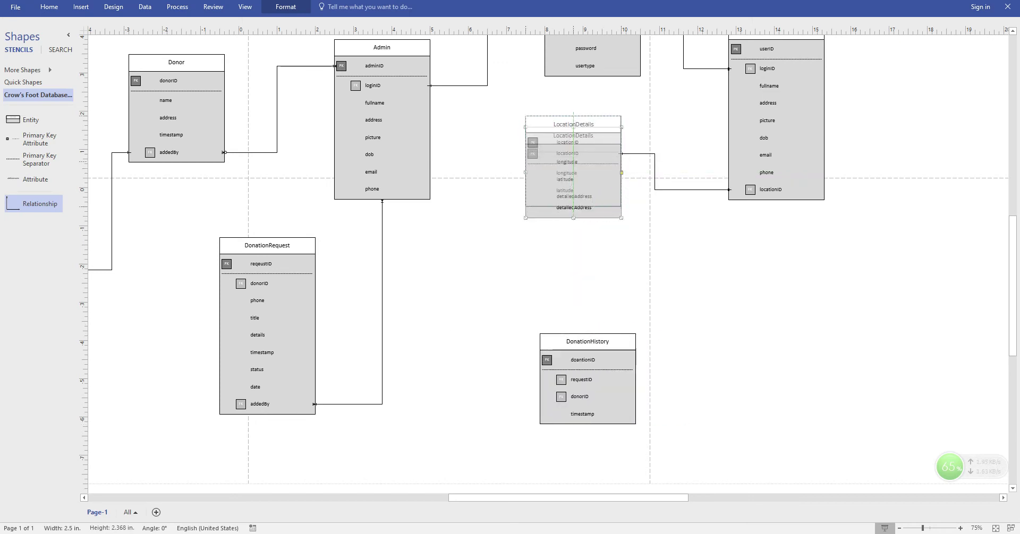
left_click_drag(570, 162, 570, 162)
left_click_drag(584, 382, 582, 318)
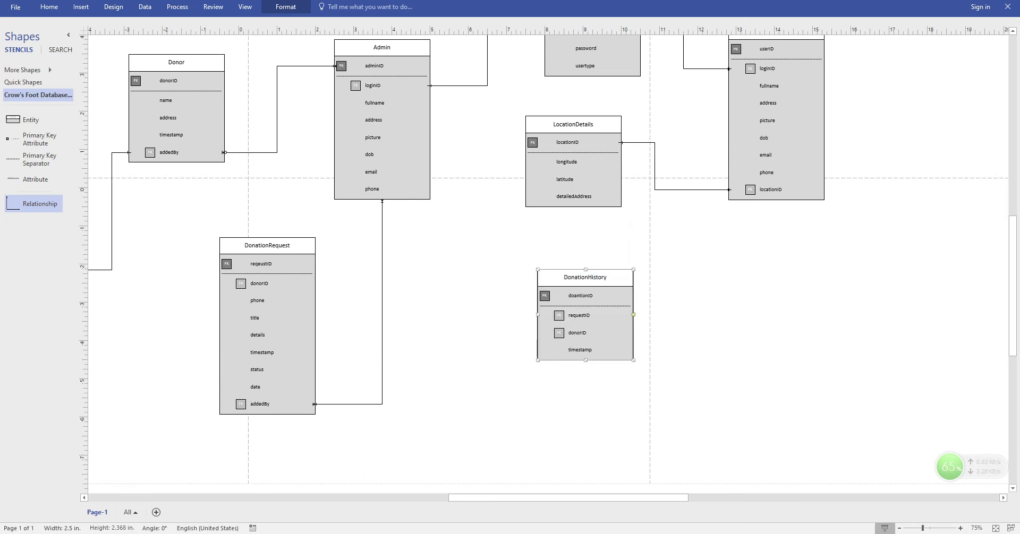
- Examine the whole diagram layout to see how DonationHistory's foreign keys can be linked to the other entities
left_click_drag(34, 204, 35, 204)
scroll(547, 260, "up", 3)
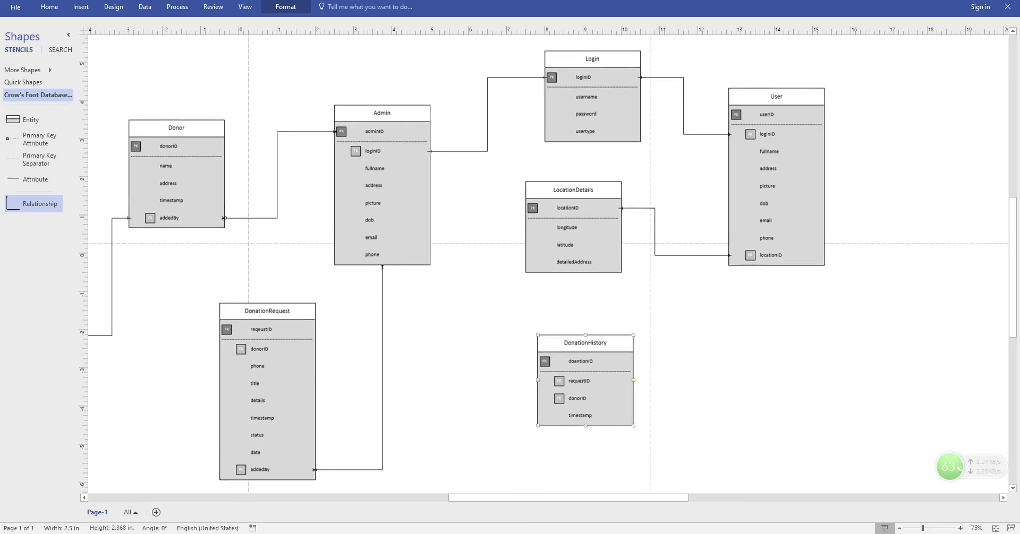
scroll(547, 260, "left", 5)
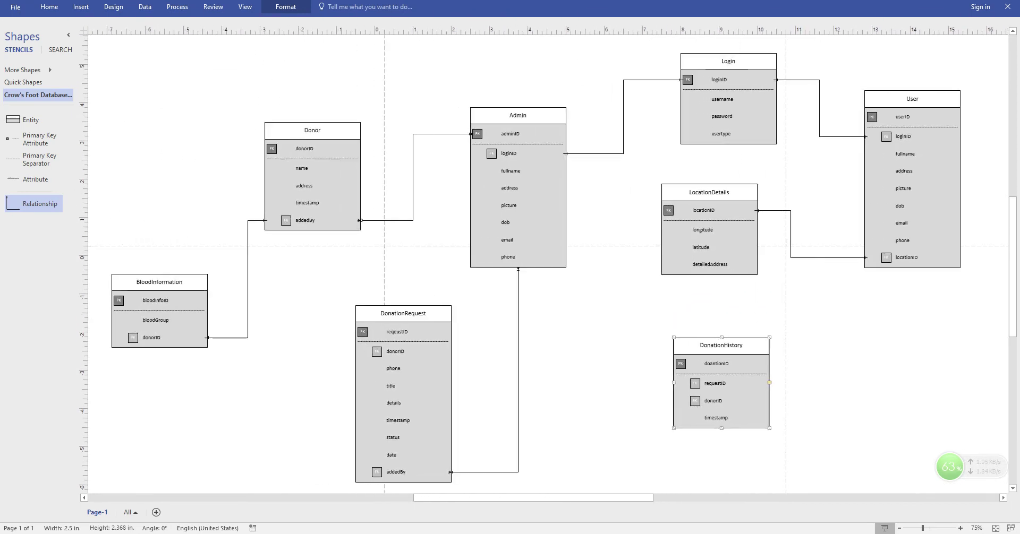
scroll(546, 260, "left", 4)
scroll(546, 261, "up", 9)
scroll(547, 261, "down", 1, "ctrl")
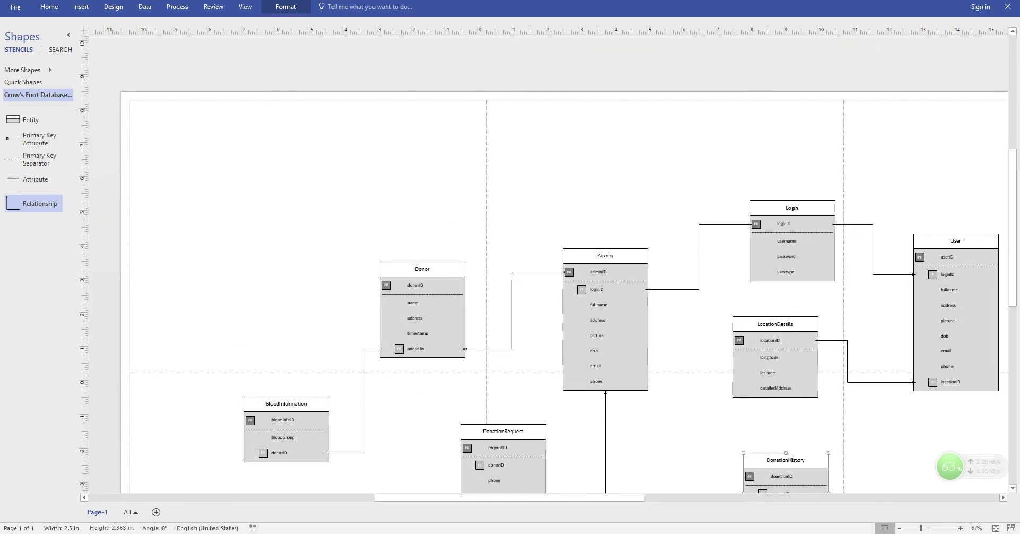
scroll(547, 260, "down", 10)
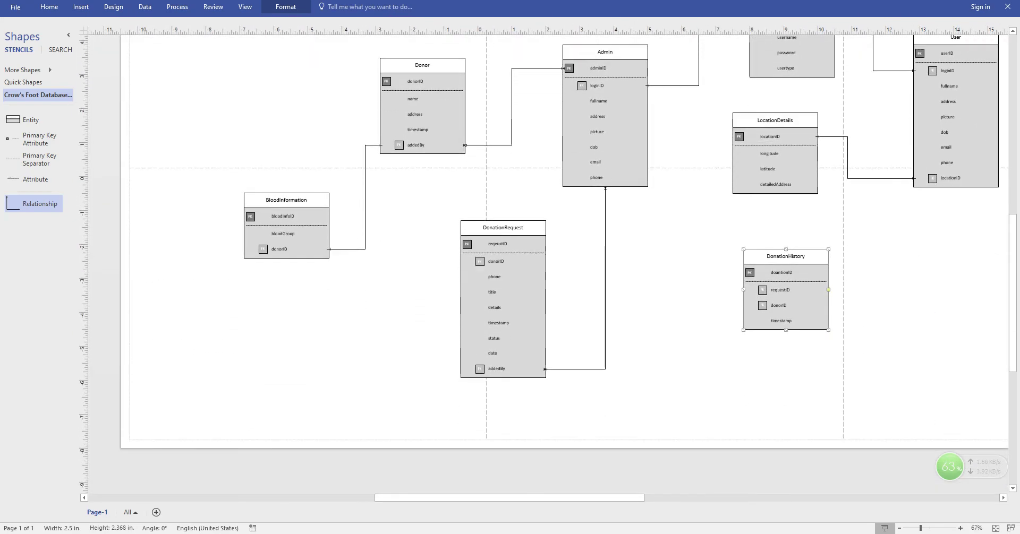
scroll(547, 260, "right", 10)
scroll(543, 264, "left", 2)
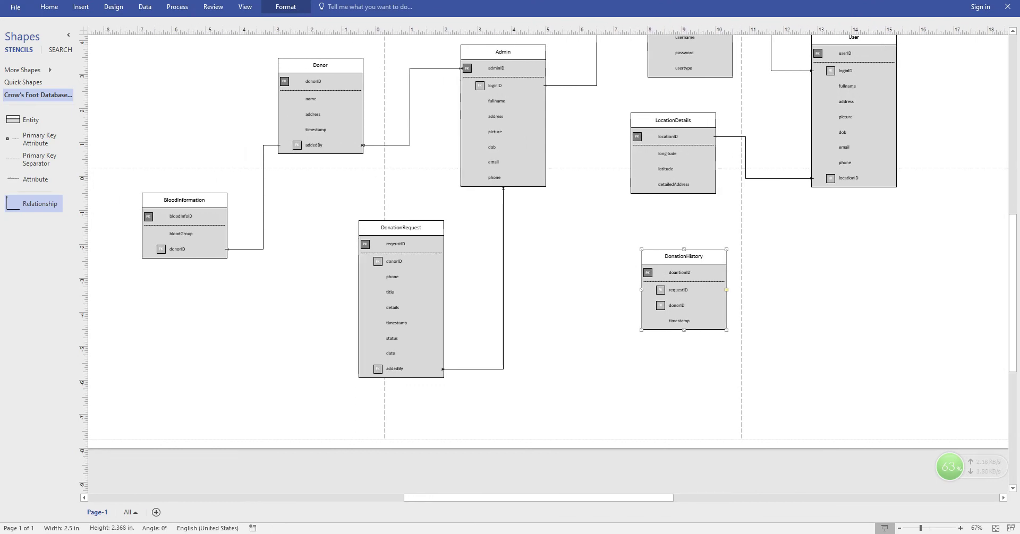
scroll(547, 263, "up", 1)
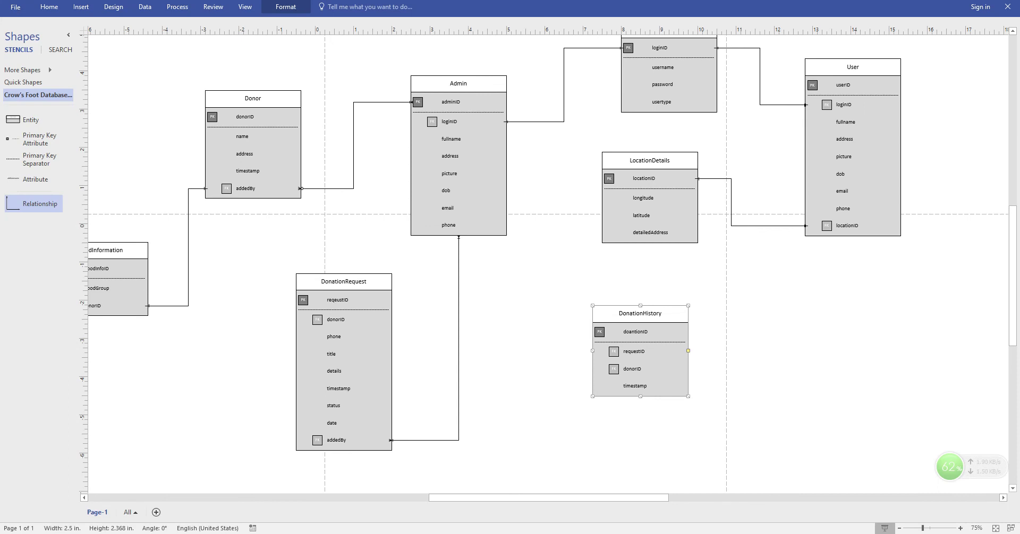
key("Escape")
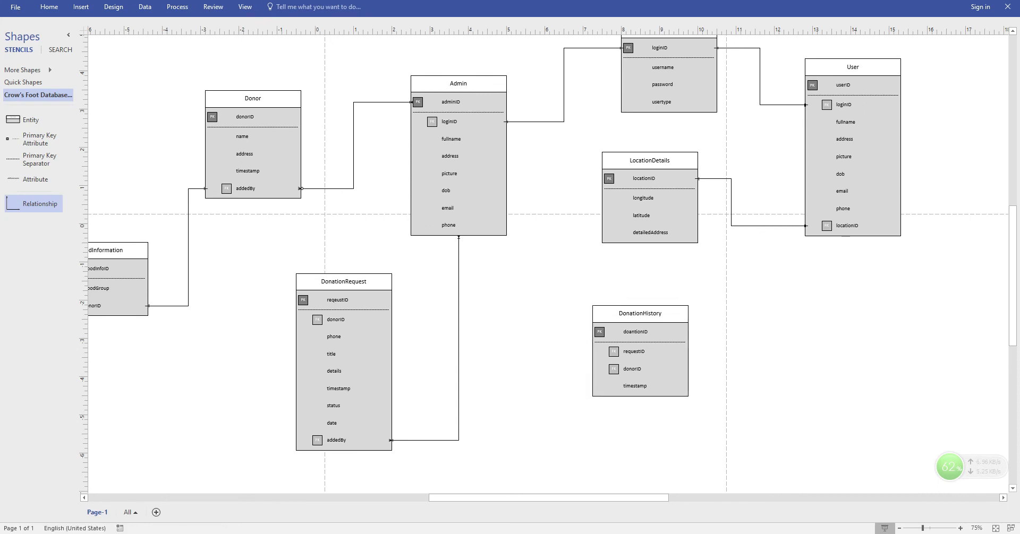
scroll(546, 264, "up", 2)
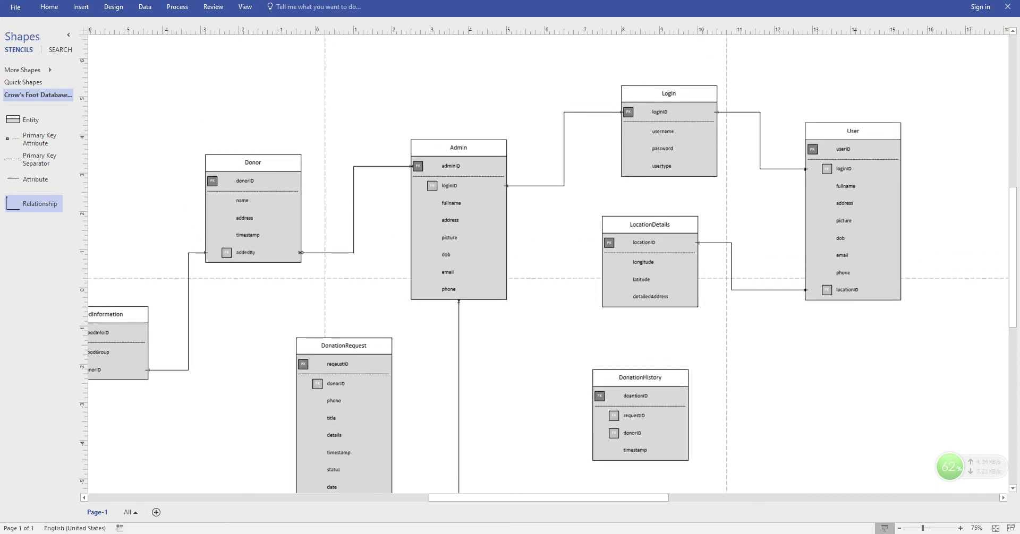
scroll(547, 263, "down", 2)
- Connect DonationHistory's donorID to the bottom edge of Donor with a new relationship and reroute the line around DonationRequest
left_click_drag(35, 203, 594, 369)
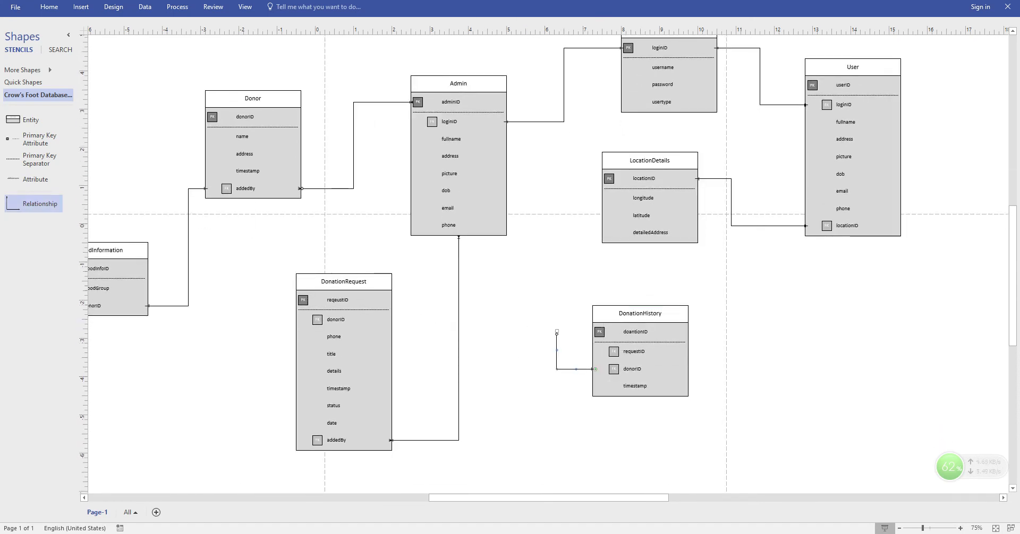
left_click_drag(557, 331, 252, 200)
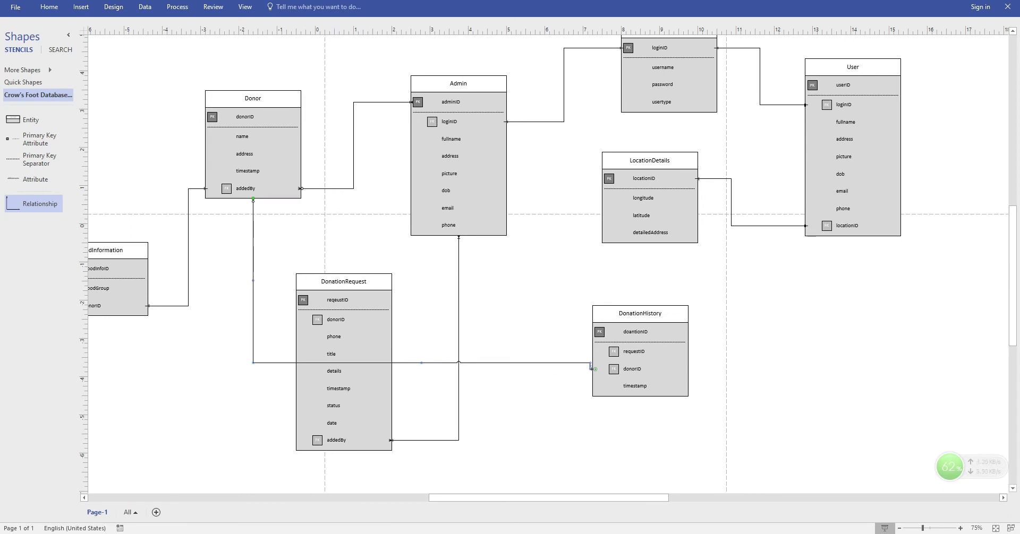
left_click_drag(421, 362, 421, 257)
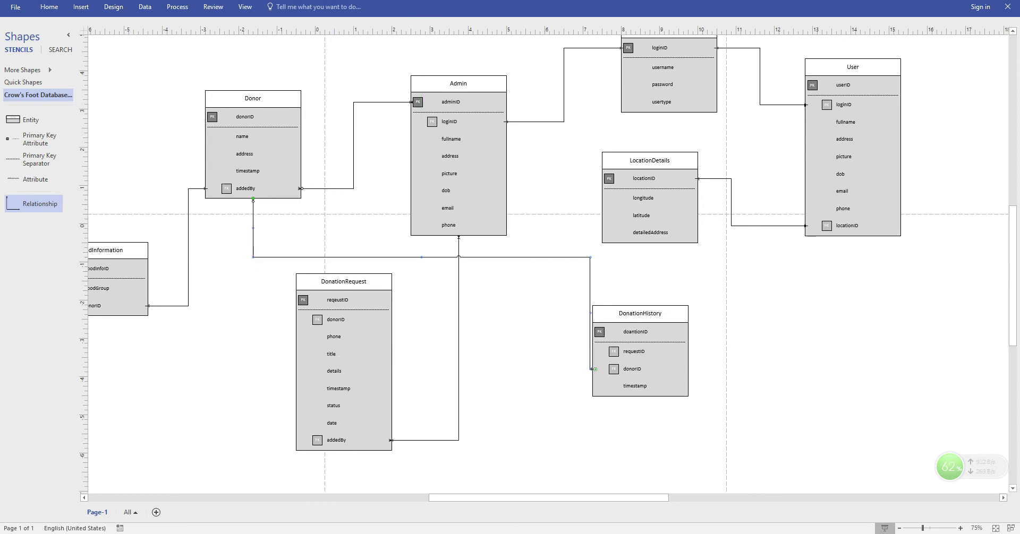
left_click_drag(590, 313, 429, 313)
- Move DonationHistory below BloodInformation and reattach the relationship's donorID end to the DonationHistory side facing DonationRequest
left_click_drag(640, 314, 573, 314)
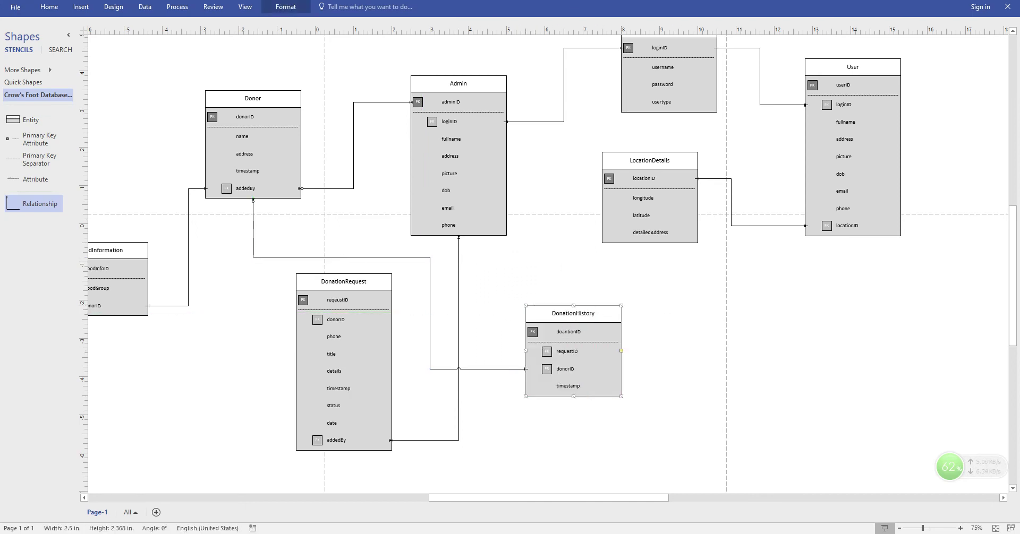
left_click_drag(573, 313, 190, 348)
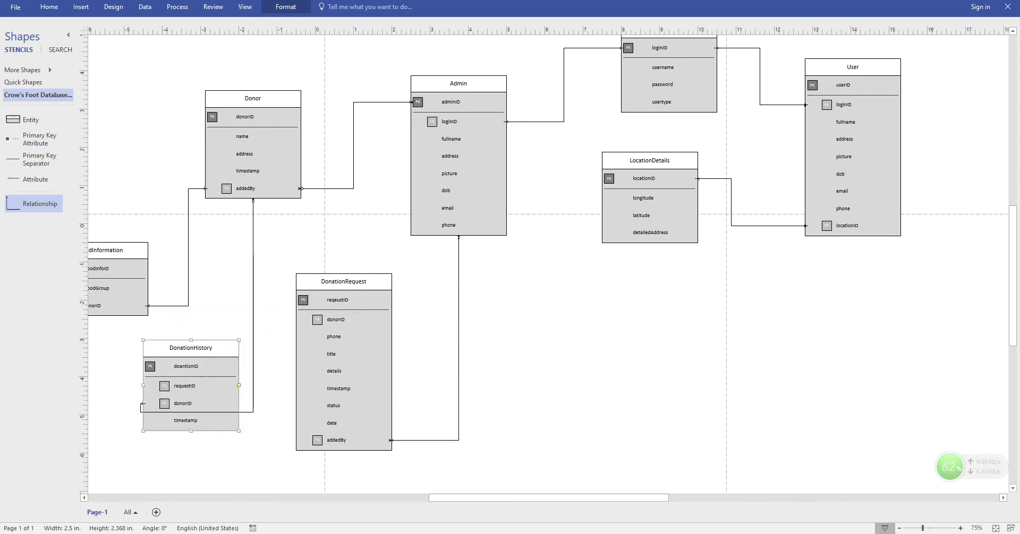
scroll(548, 263, "left", 5)
left_click(311, 409)
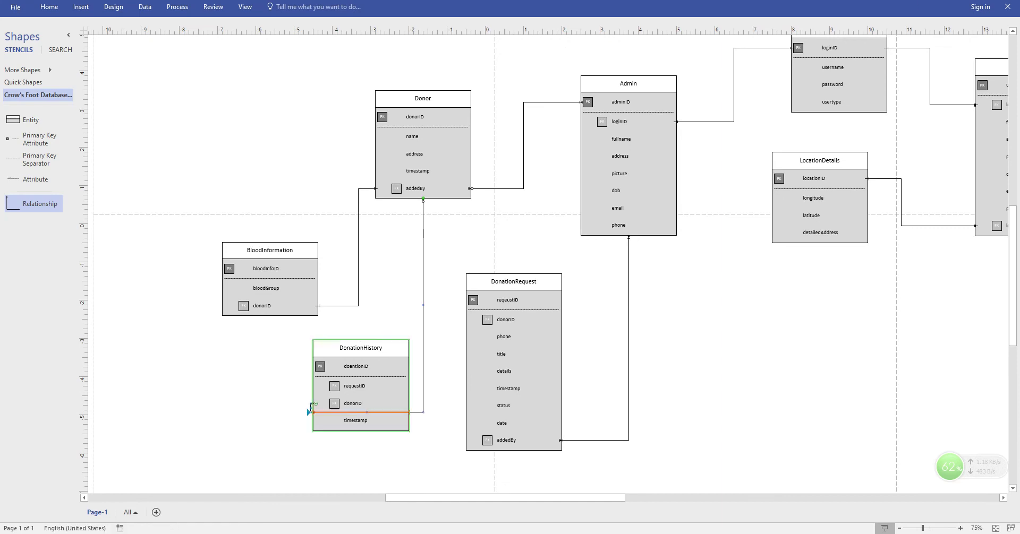
left_click_drag(315, 403, 407, 404)
- Reorder the DonationHistory attributes so that donorID comes above requestID
left_click(361, 404)
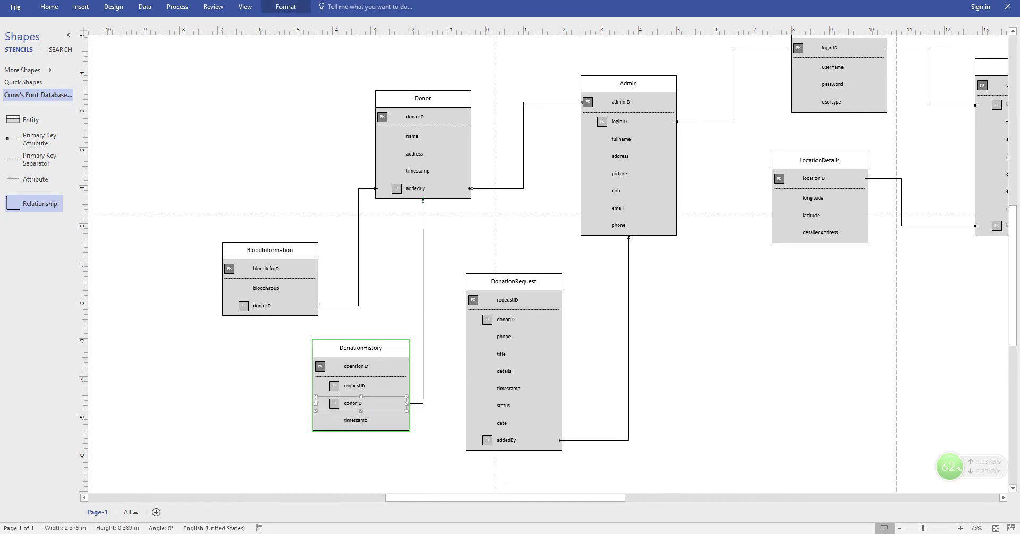
left_click(361, 403)
left_click_drag(361, 404, 361, 386)
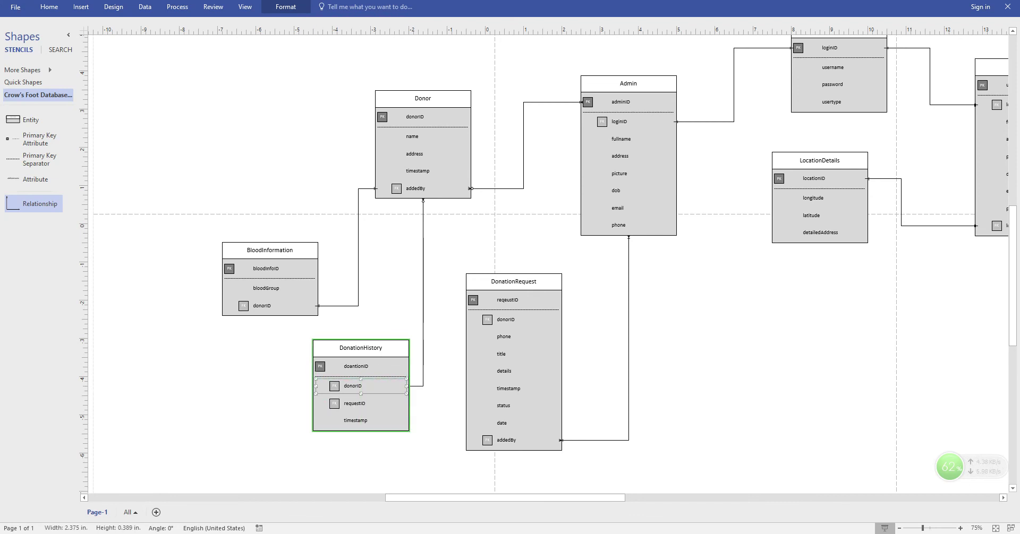
- Spread DonationHistory and DonationRequest farther apart and place a new unattached relationship between them
left_click_drag(360, 348, 313, 346)
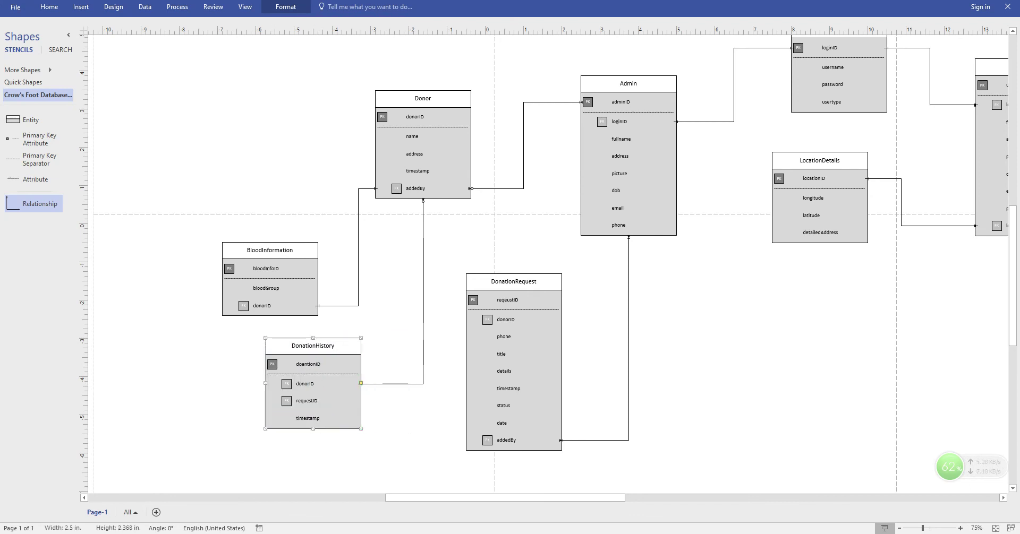
left_click_drag(513, 282, 547, 285)
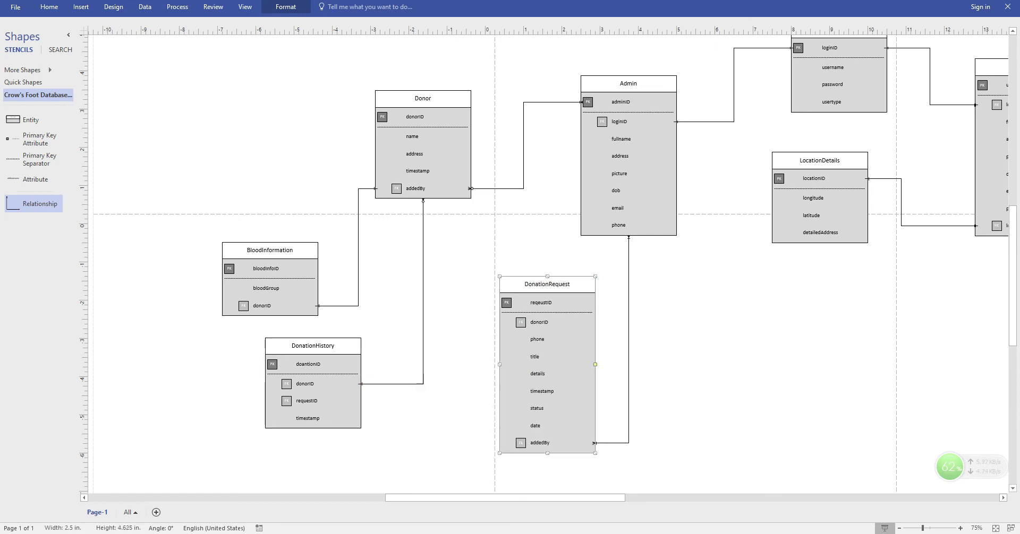
scroll(547, 284, "down", 2)
scroll(547, 284, "down", 1)
key("Escape")
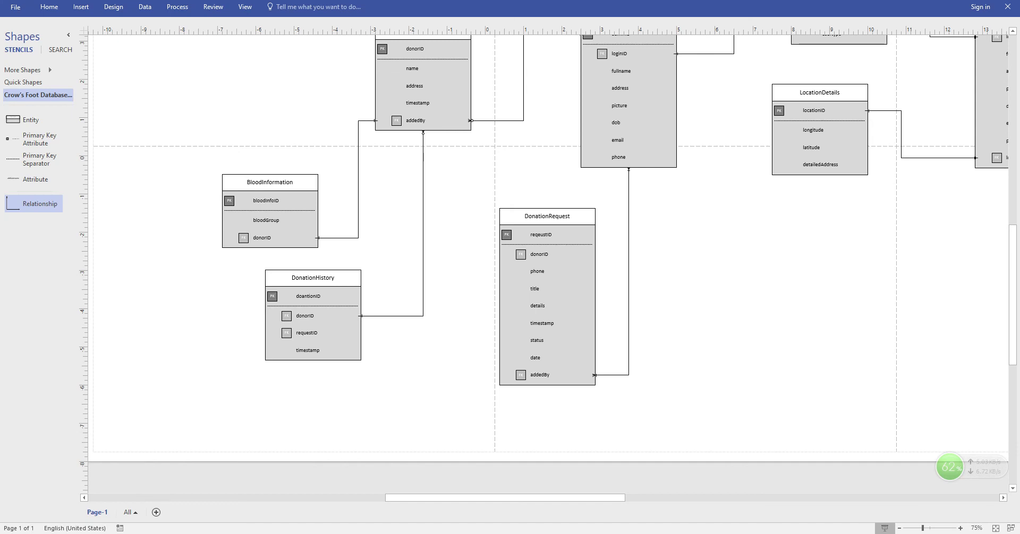
left_click_drag(34, 204, 446, 343)
scroll(547, 264, "up", 3)
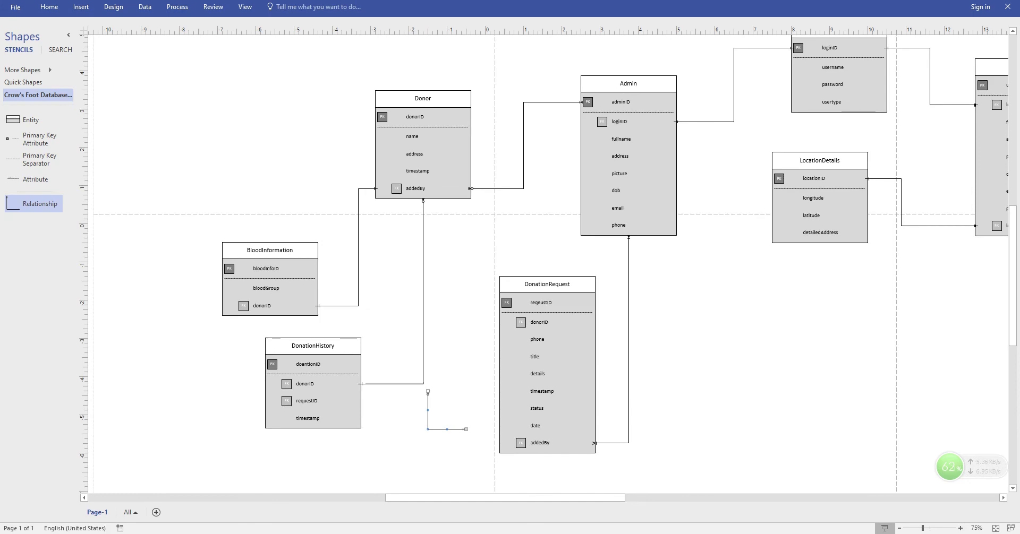
- Set the Donor end symbol of the relationship between Donor and DonationHistory to 1 or more
scroll(419, 265, "up", 2)
right_click(429, 175)
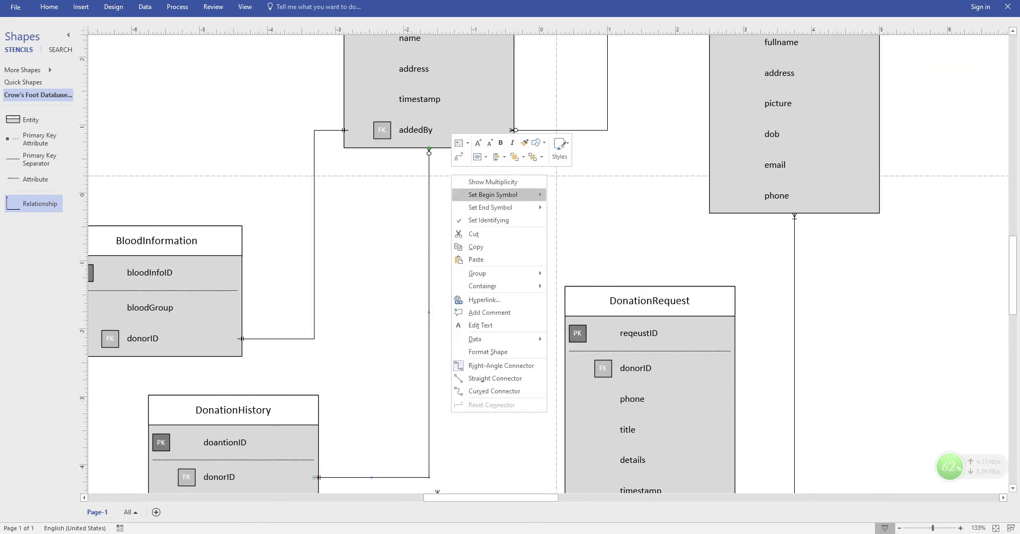
mouse_move(493, 195)
left_click(577, 223)
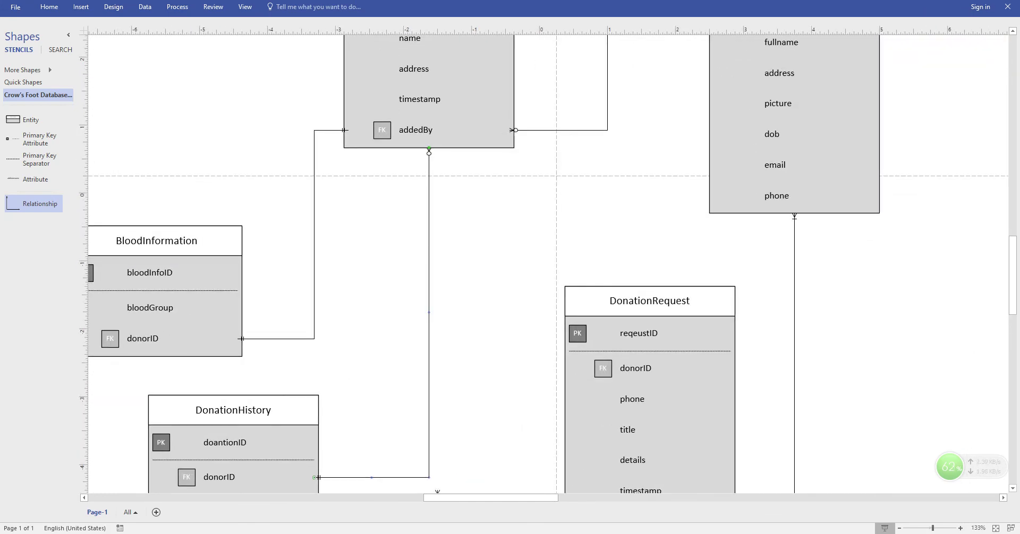
scroll(429, 266, "down", 3)
right_click(428, 307)
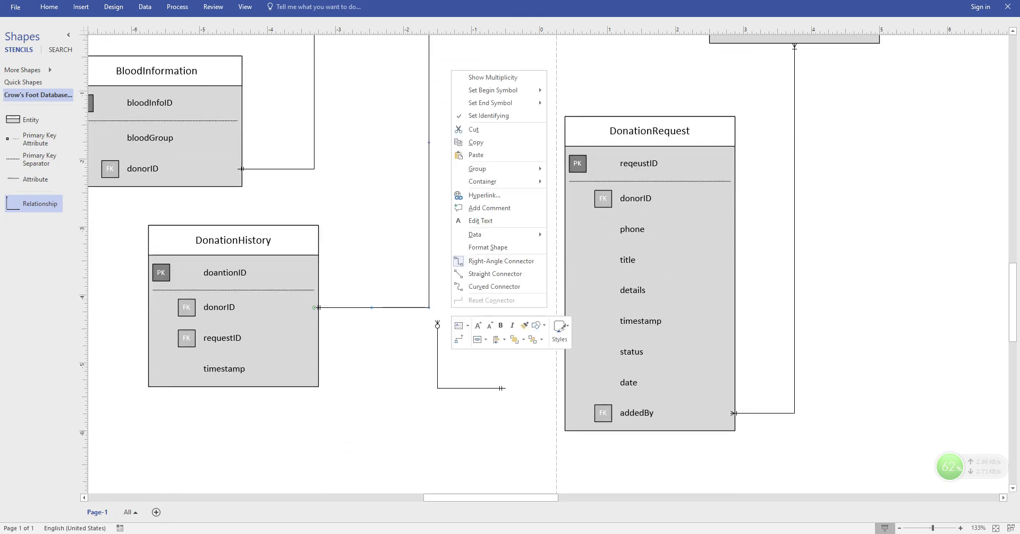
mouse_move(493, 90)
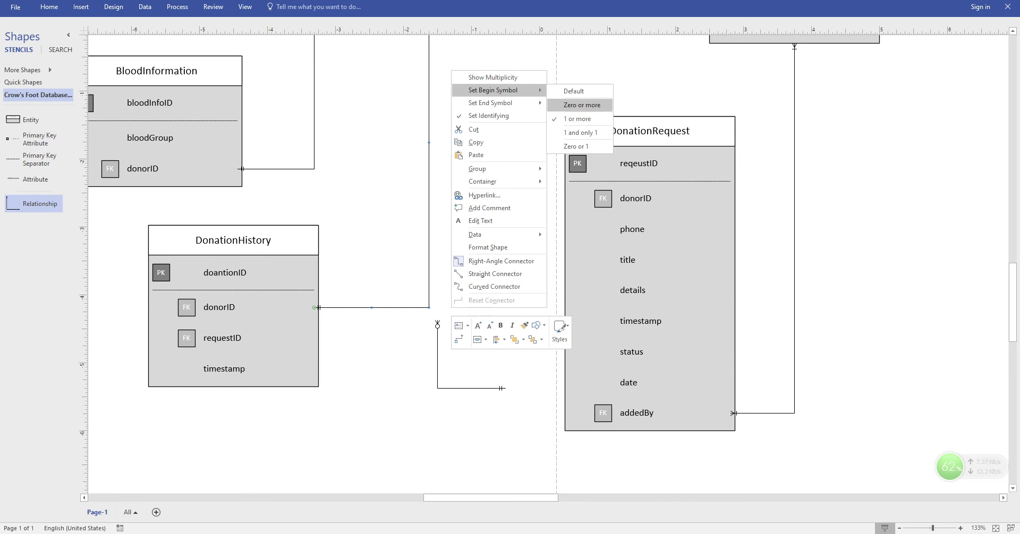
left_click(581, 104)
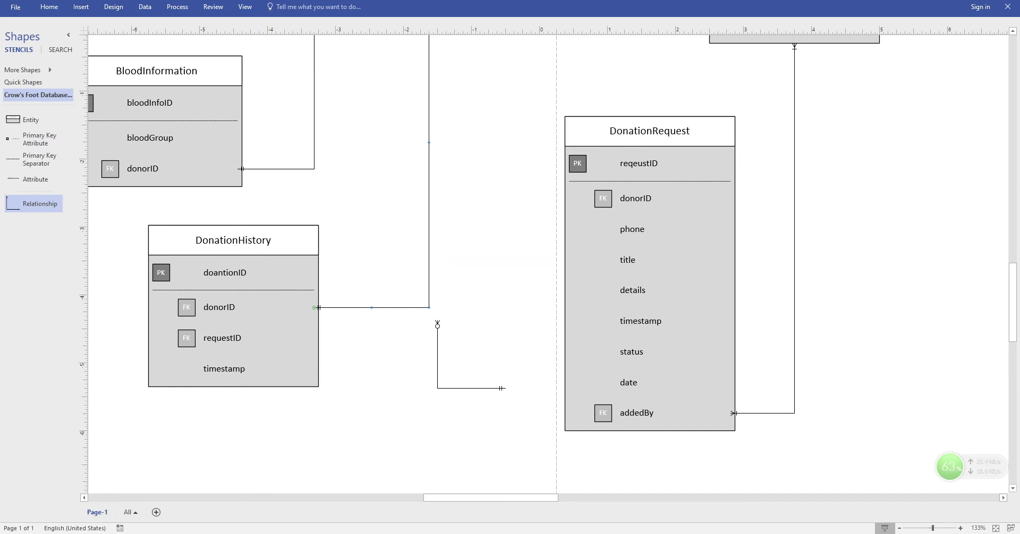
right_click(429, 187)
mouse_move(493, 207)
left_click(580, 236)
- Set the DonationHistory end symbol of the Donor–DonationHistory relationship to Zero or more
right_click(451, 216)
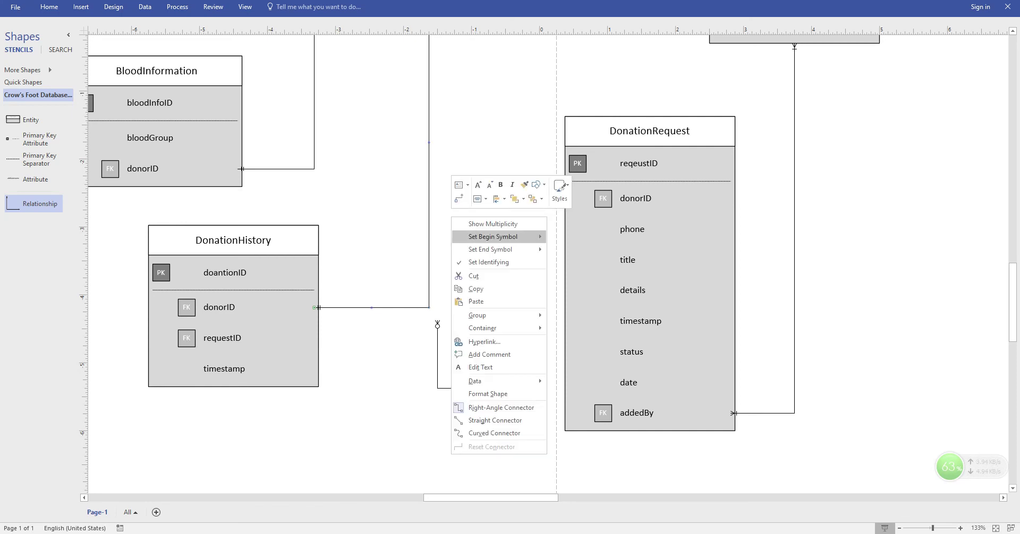
mouse_move(496, 250)
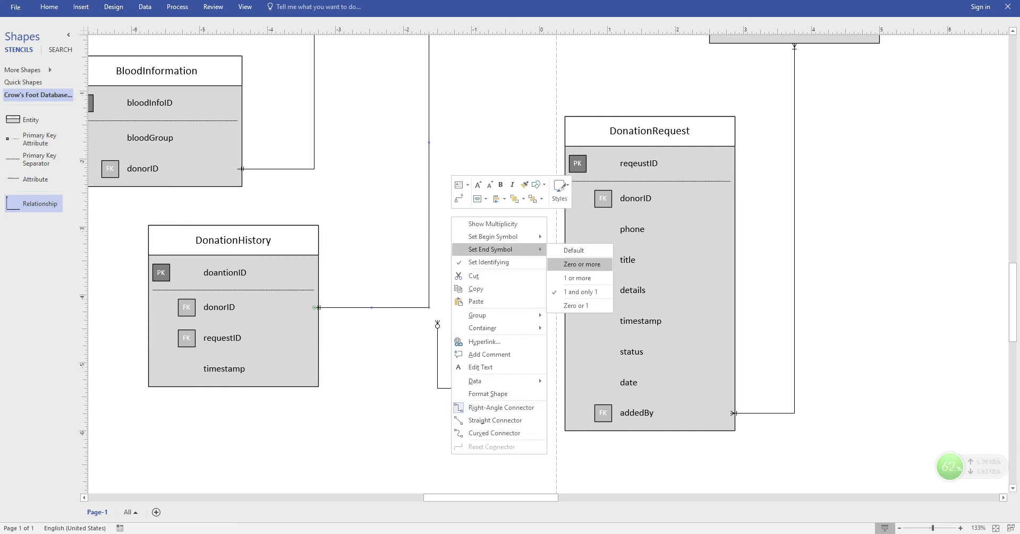
left_click(581, 264)
scroll(547, 260, "up", 3)
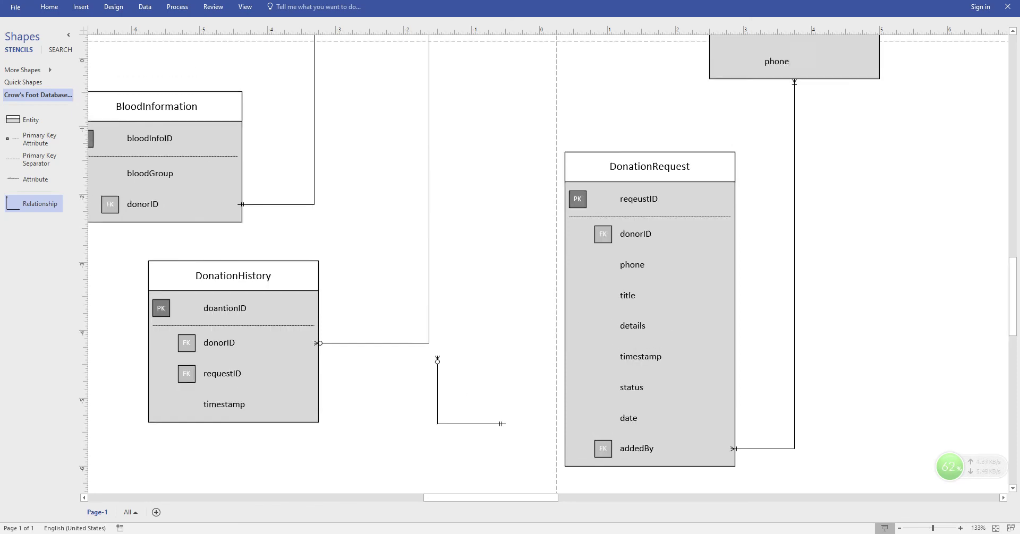
- Connect the unattached relationship from DonationRequest's reqeustID to DonationHistory's requestID and shift its vertical segment toward DonationHistory
scroll(547, 260, "down", 3)
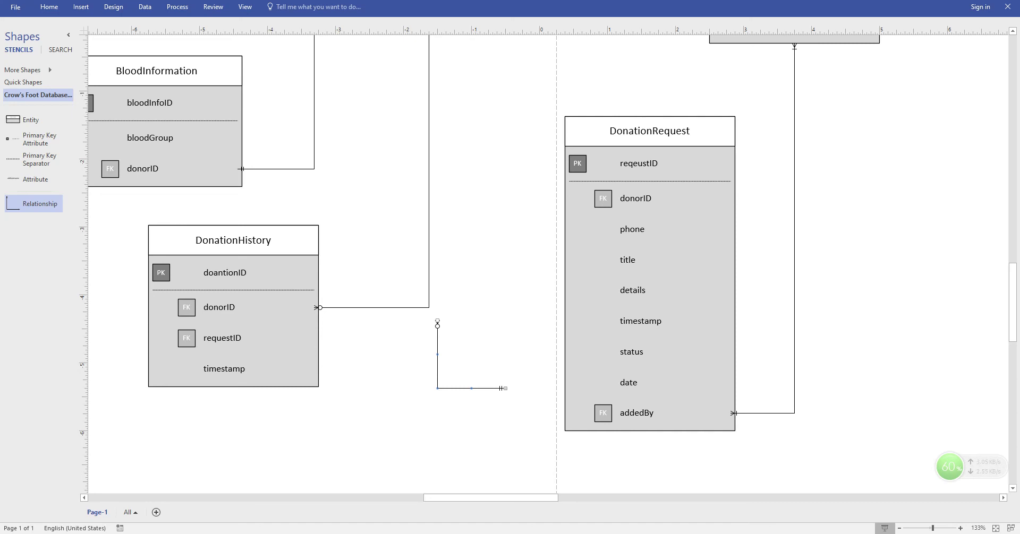
left_click_drag(446, 320, 564, 163)
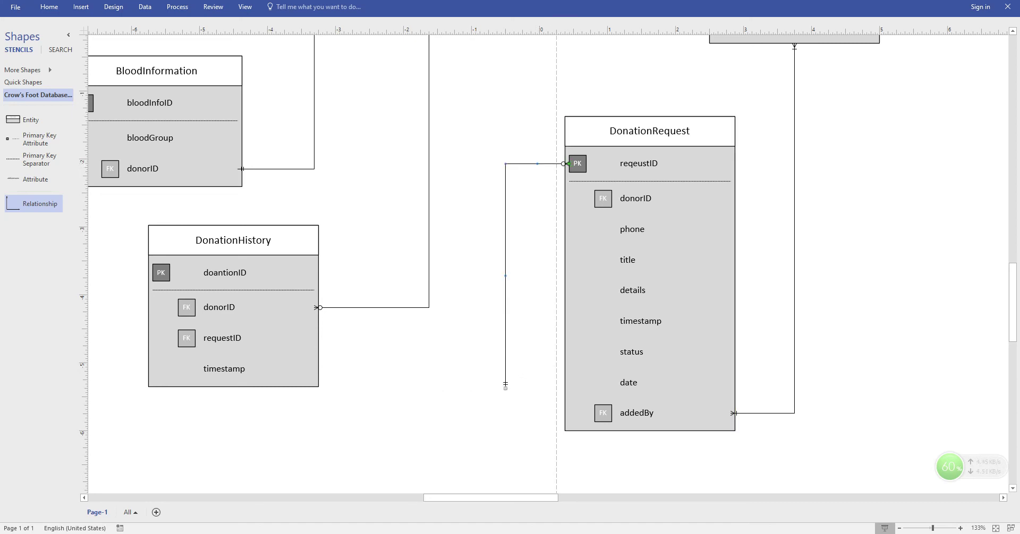
left_click_drag(446, 380, 314, 339)
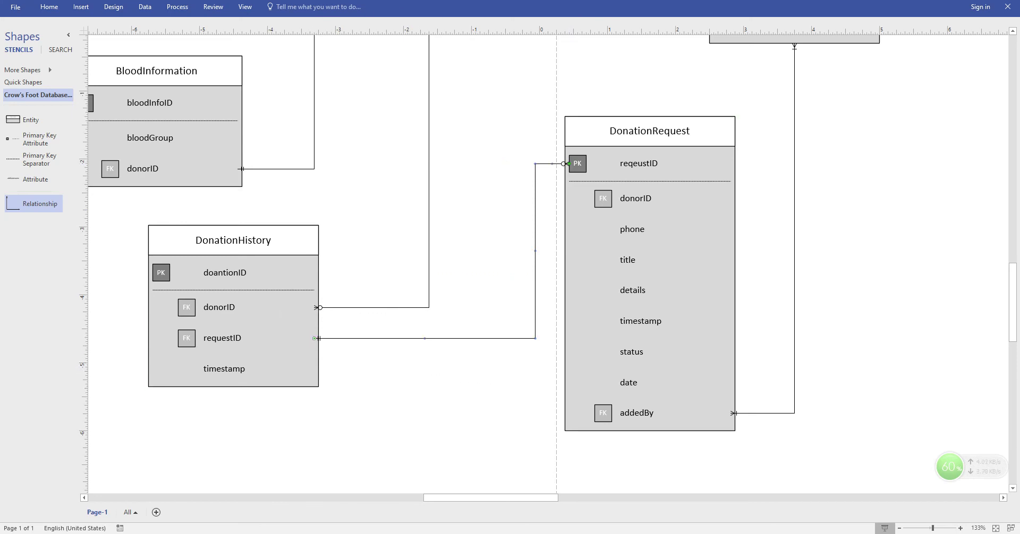
left_click_drag(534, 250, 471, 251)
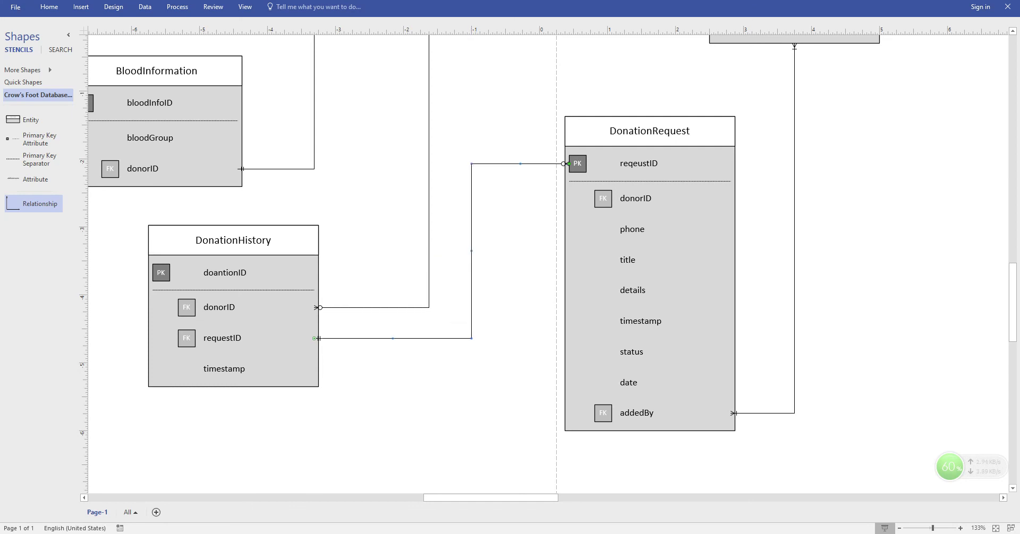
- Set the DonationRequest end symbol of the relationship with DonationHistory to 1 and only 1
right_click(471, 251)
mouse_move(526, 308)
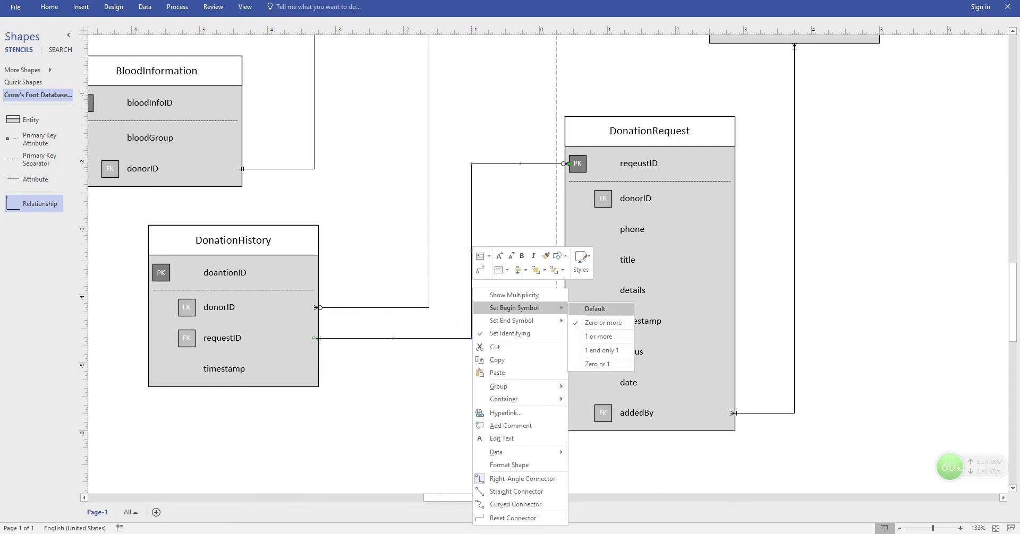
left_click(601, 350)
- Move LocationDetails lower below Login, shift Login and User toward Admin, and bring the Login–User relationship line midway between them
scroll(494, 326, "down", 6)
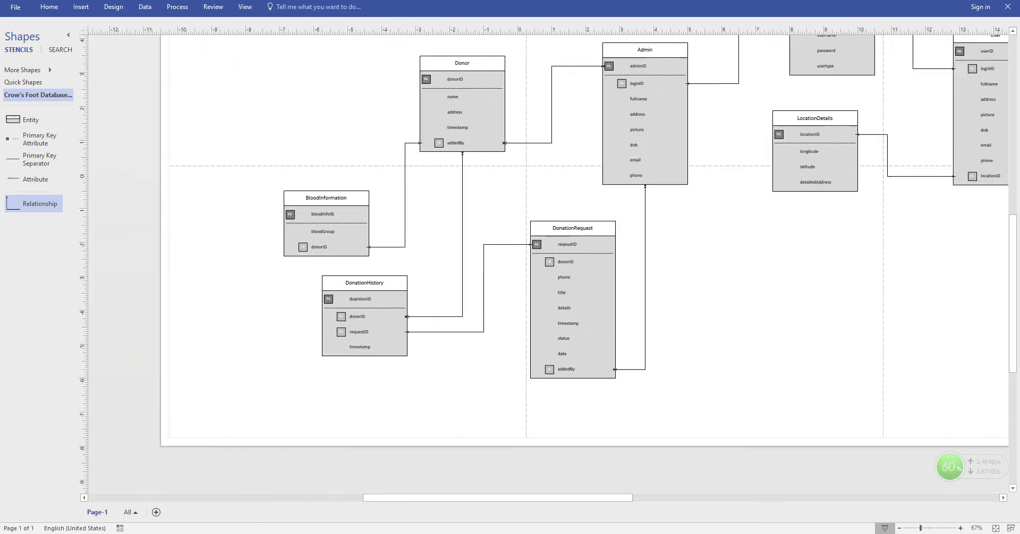
scroll(556, 303, "up", 4)
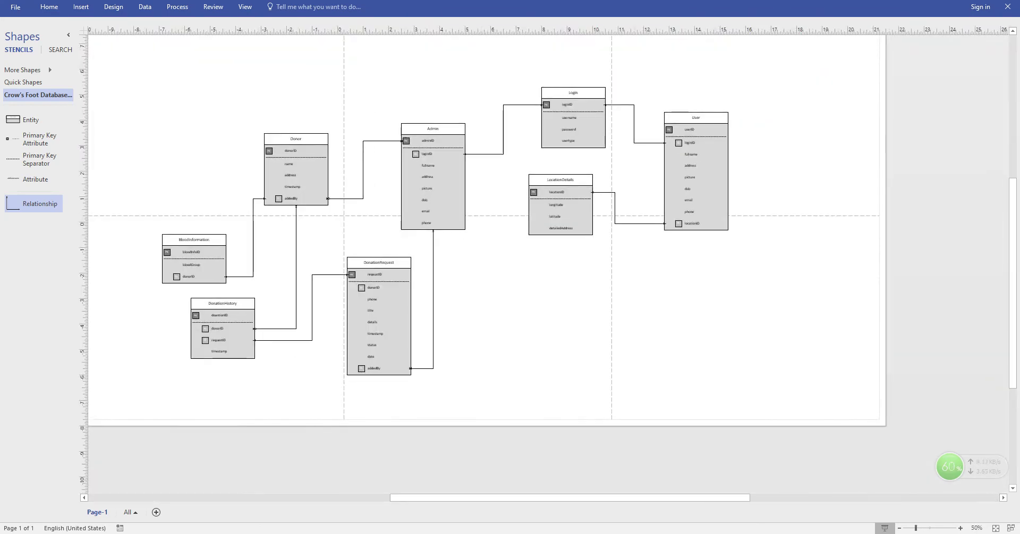
left_click_drag(560, 210, 522, 284)
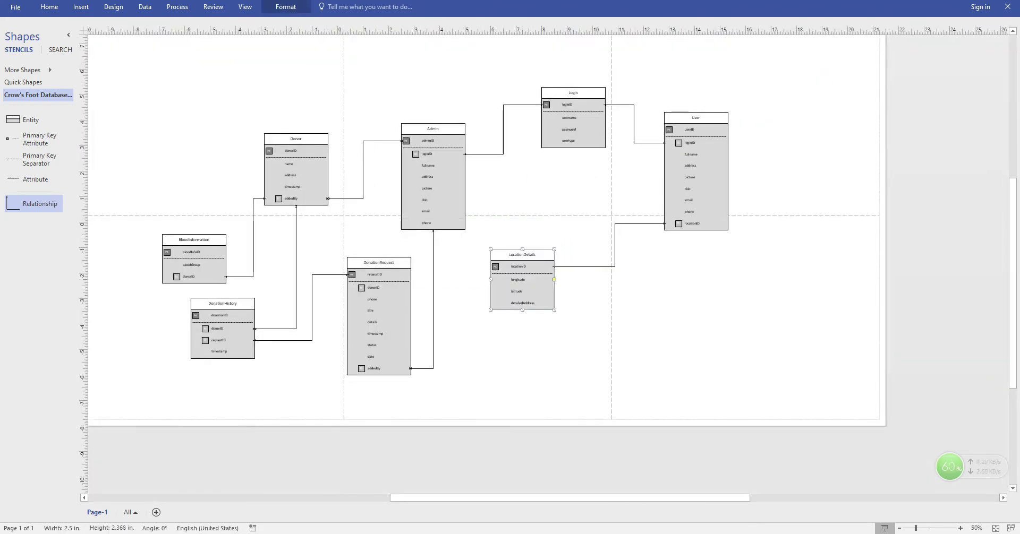
left_click_drag(573, 93, 555, 91)
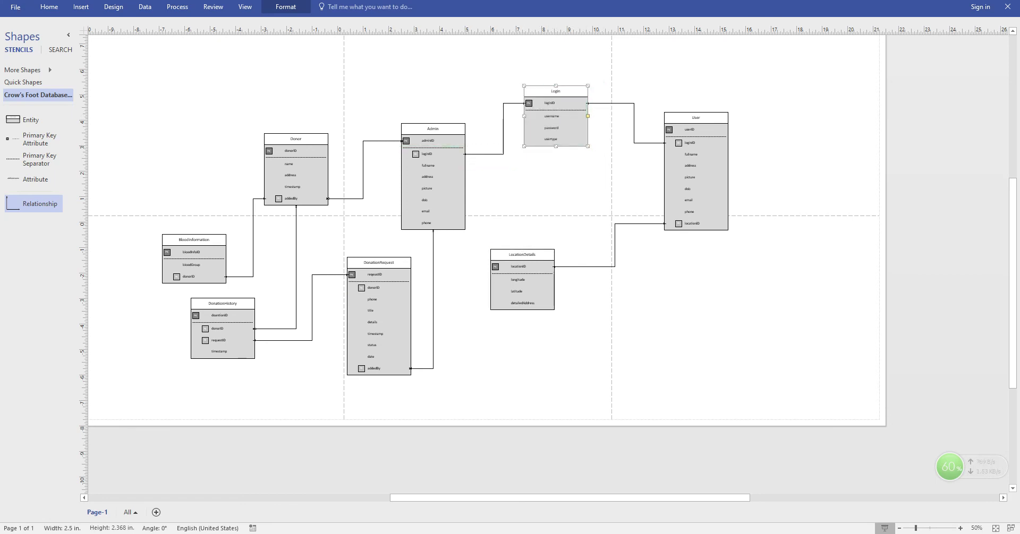
left_click_drag(696, 118, 678, 116)
left_click_drag(678, 168, 669, 169)
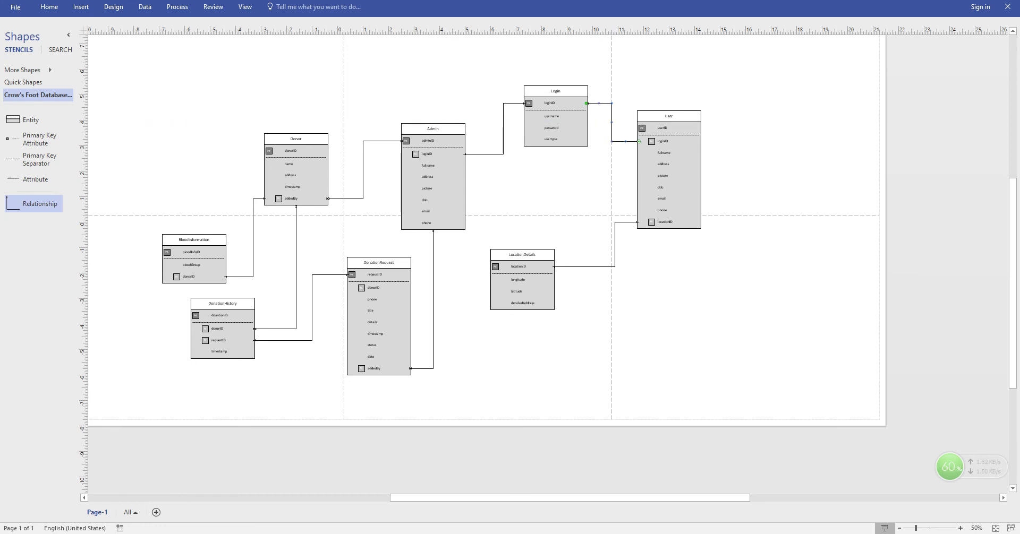
left_click_drag(522, 279, 554, 278)
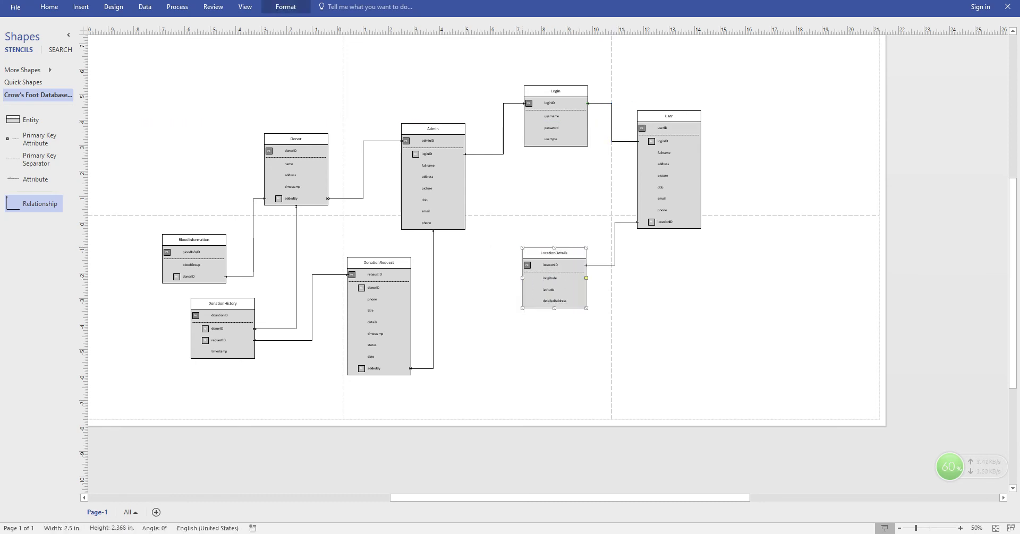